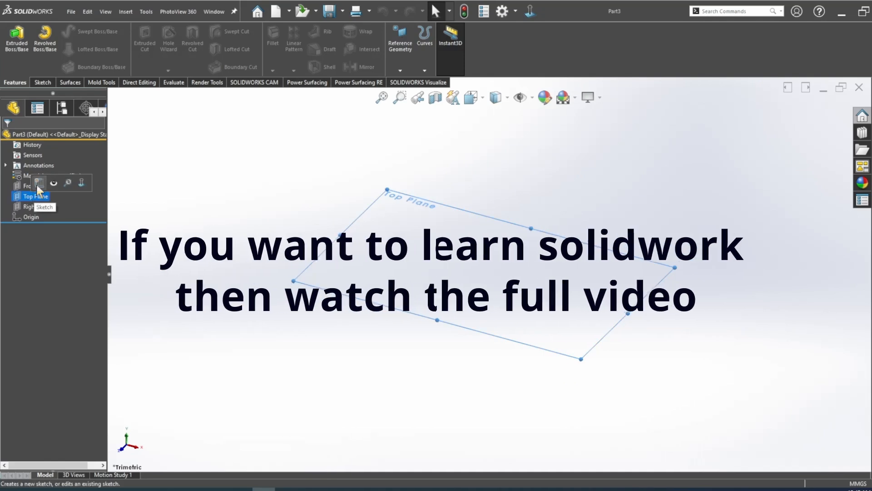
Start a sketch on the Top Plane and draw a horizontal midpoint line about 155 mm long, centred on the origin.
click(36, 185)
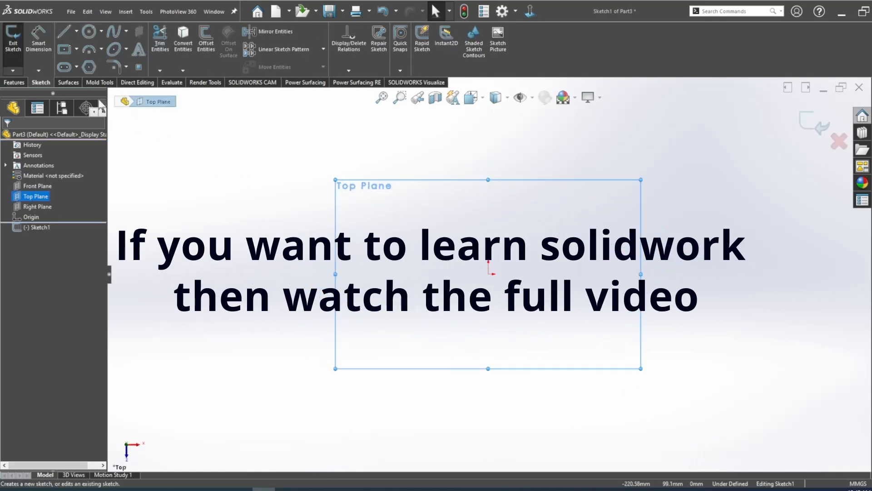
click(63, 48)
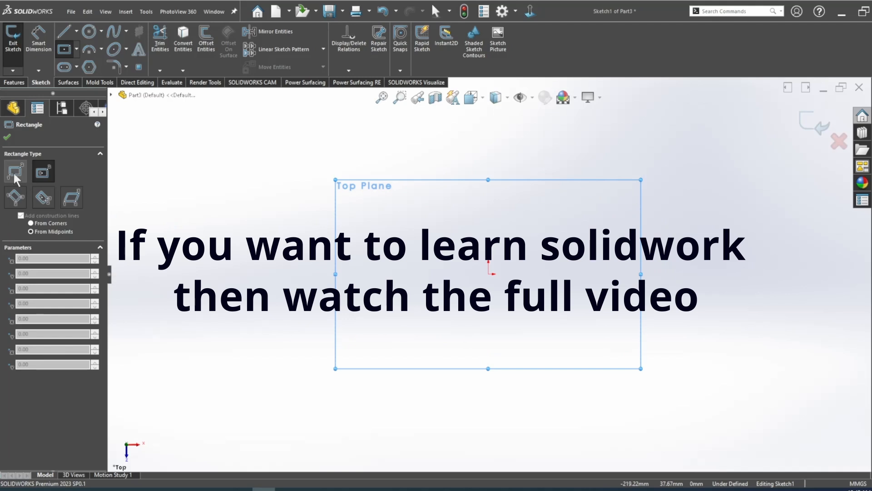
click(77, 30)
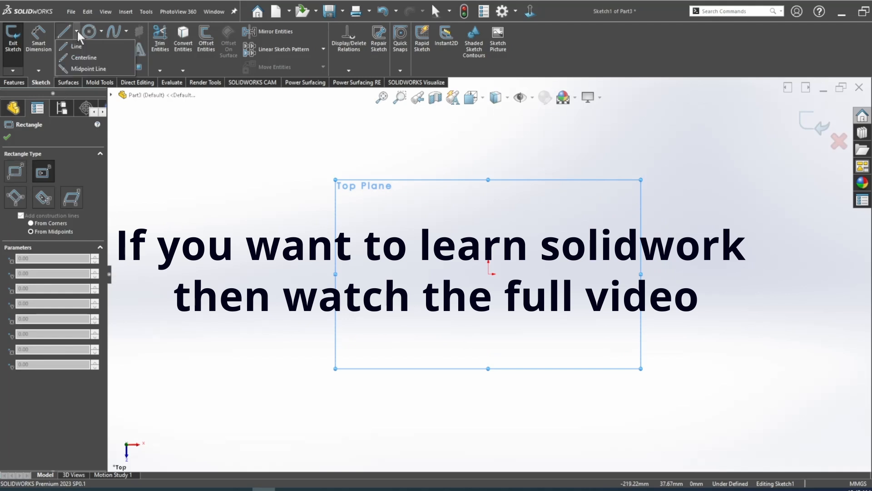
click(76, 69)
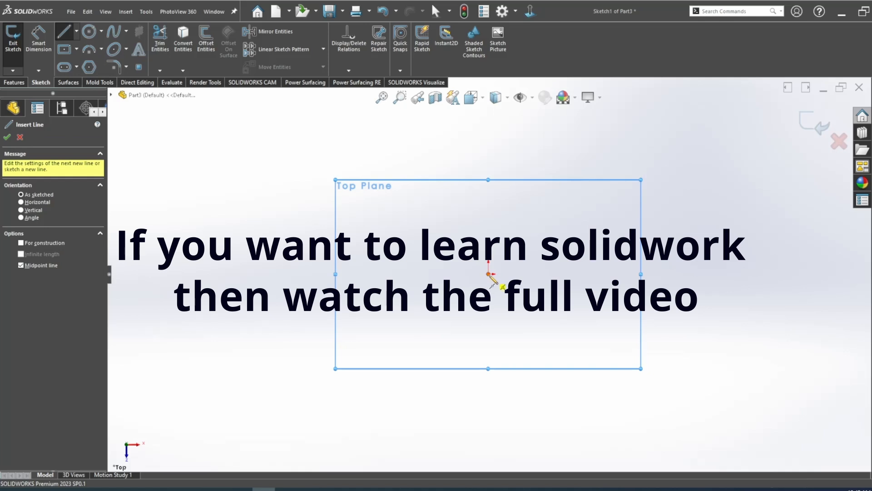
click(489, 274)
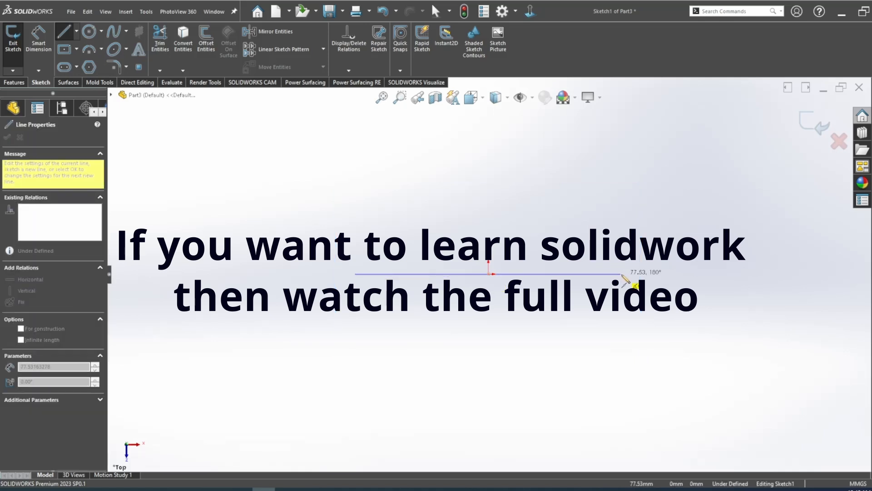
click(622, 274)
right_click(635, 200)
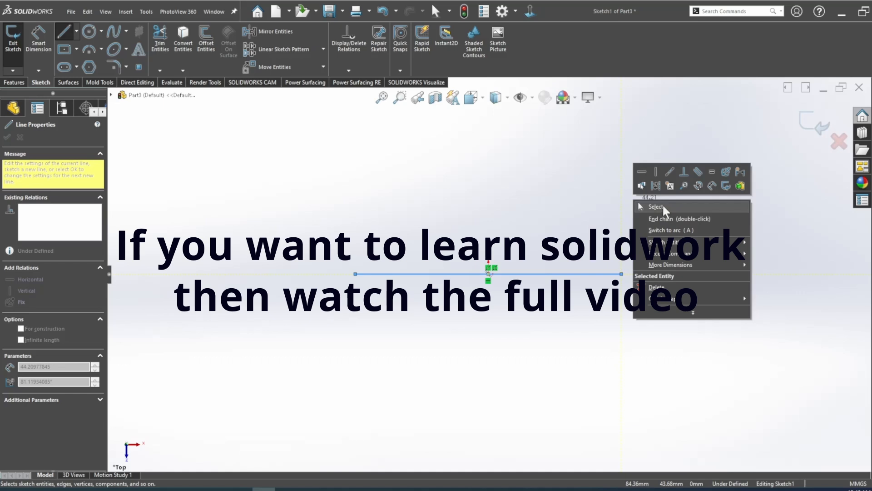
click(663, 206)
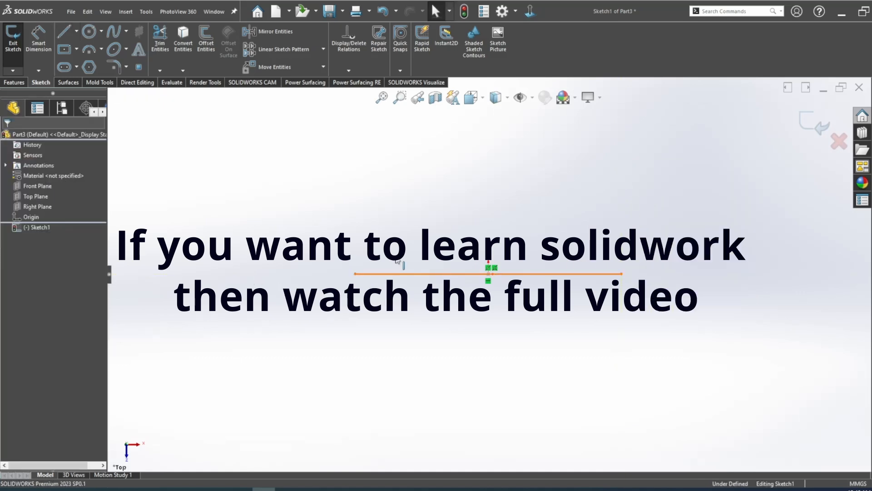
Convert the horizontal line to construction geometry and dimension its length to 190 mm.
click(399, 265)
click(418, 249)
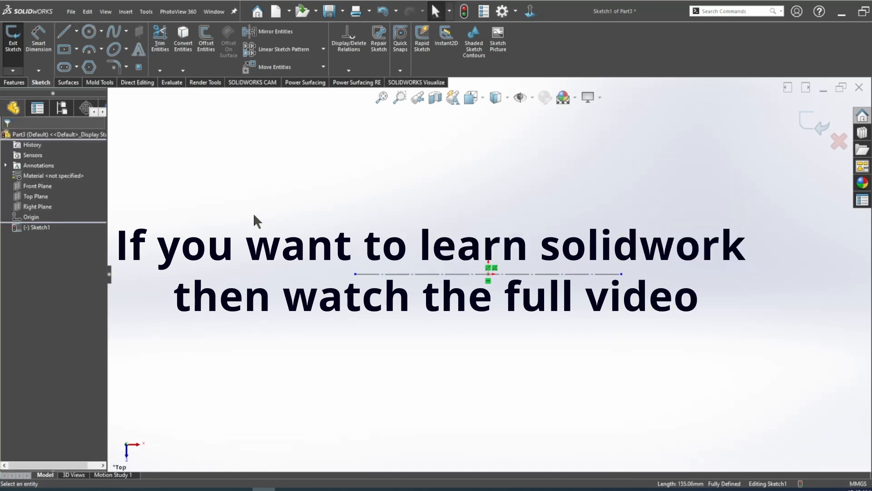
click(39, 41)
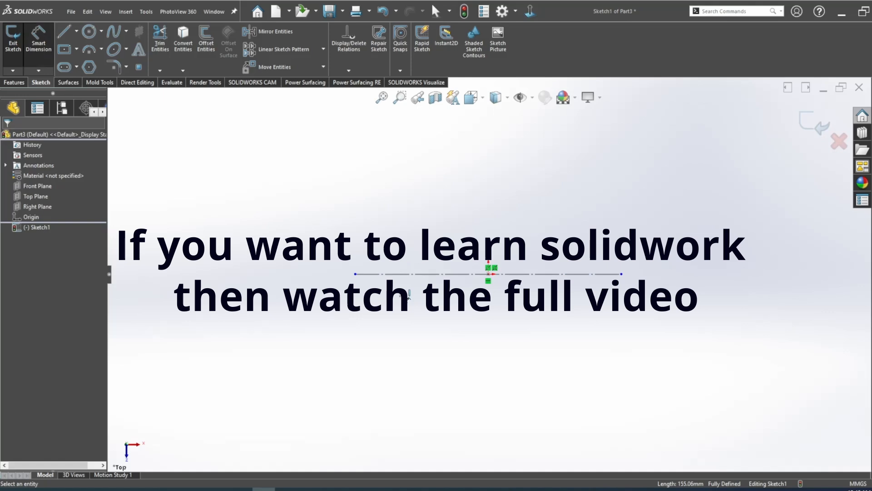
click(422, 275)
click(434, 350)
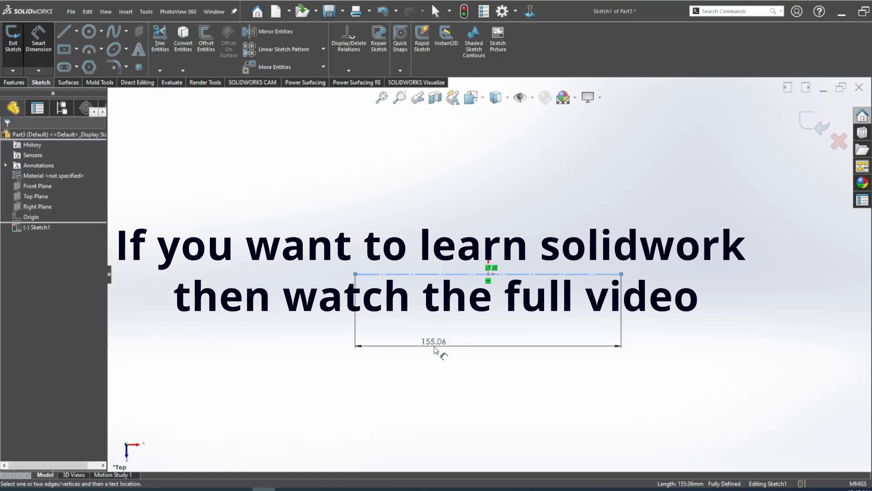
text(190)
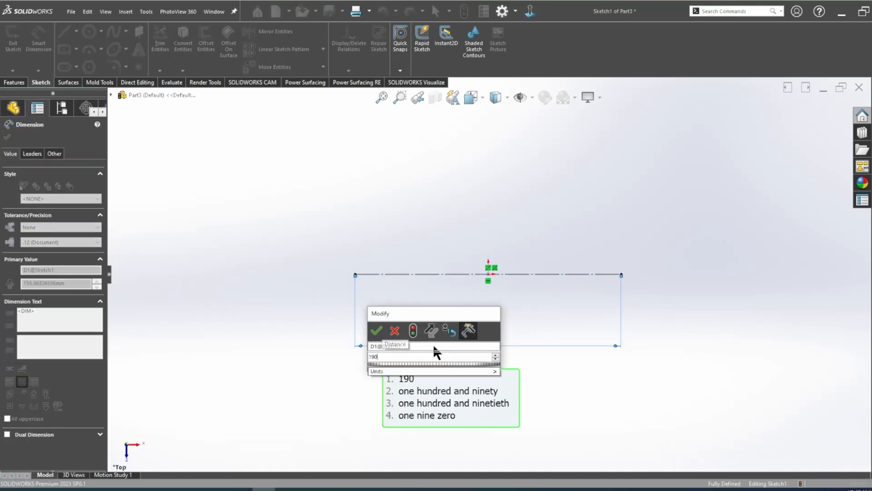
key(Return)
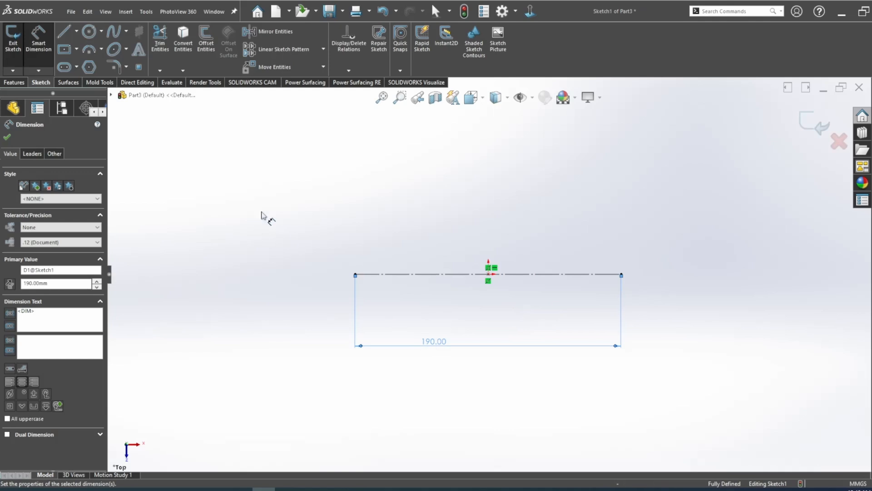
click(248, 191)
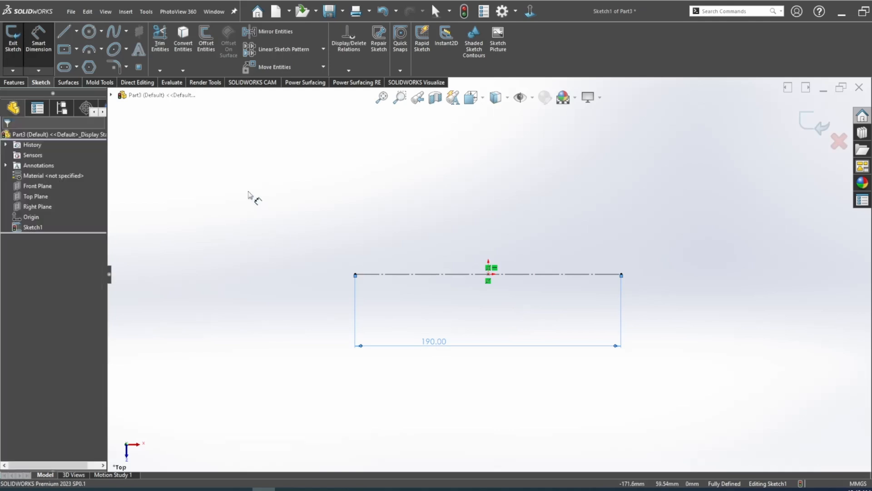
Sketch a centerpoint straight slot on the left half of the centerline, about 60 mm between arc centres and 31 mm wide.
click(65, 68)
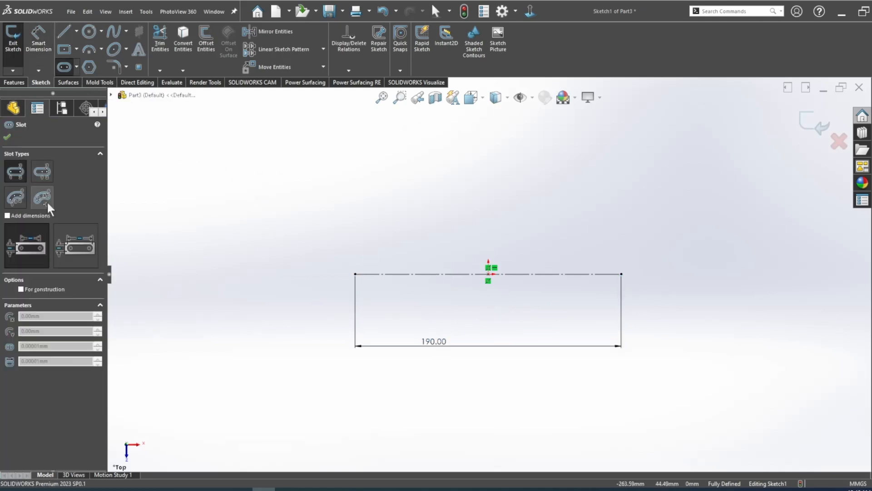
click(42, 173)
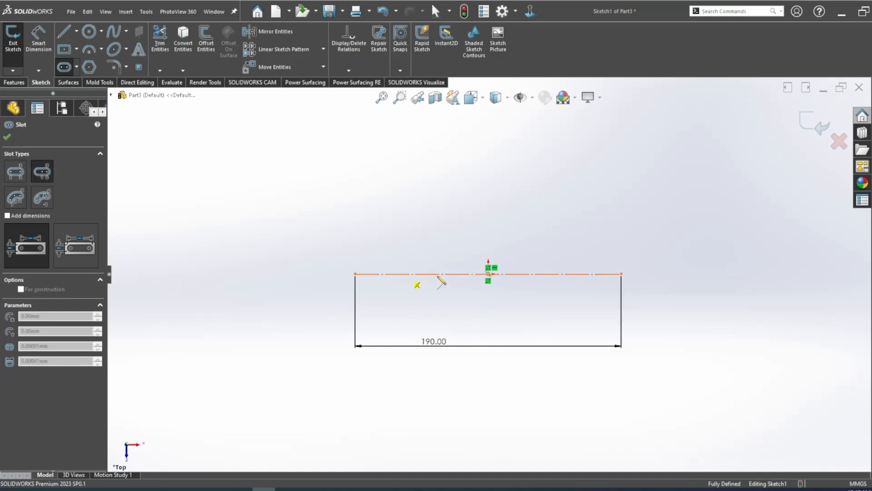
click(403, 274)
click(445, 274)
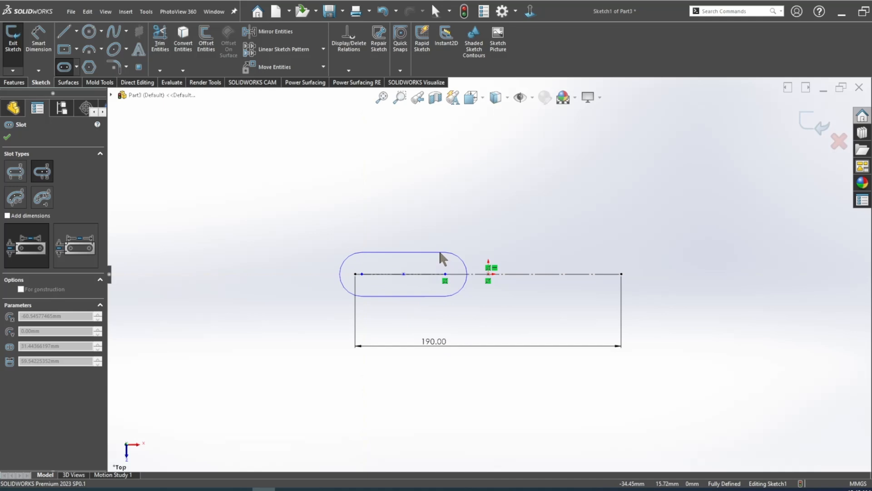
click(440, 252)
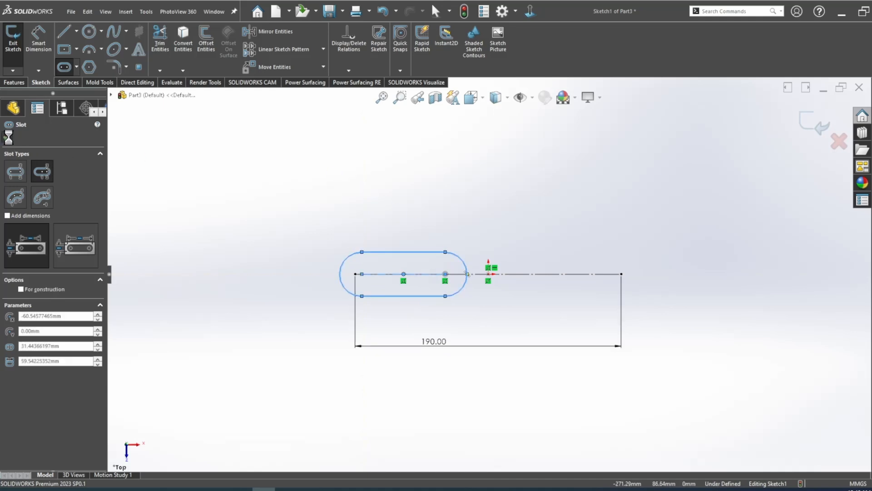
click(8, 137)
Check the slot size in the mechanical.jpg reference drawing and dimension the slot's width between its straight edges to 50 mm.
click(287, 490)
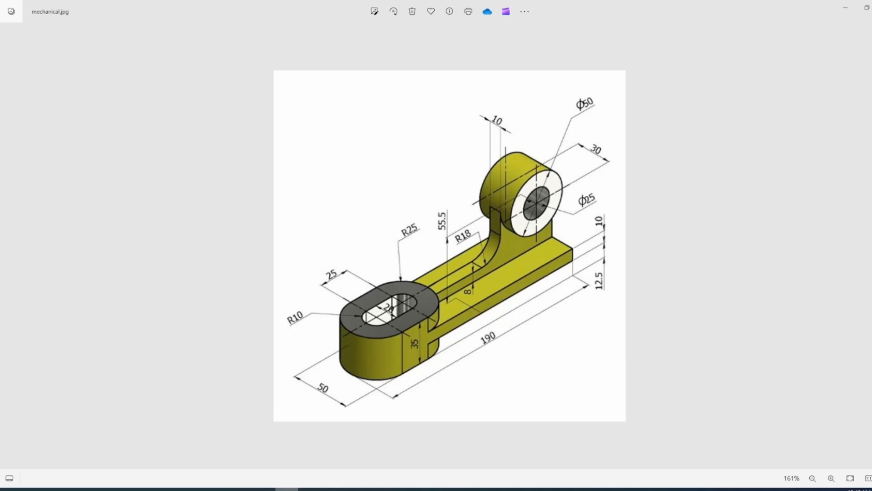
click(264, 489)
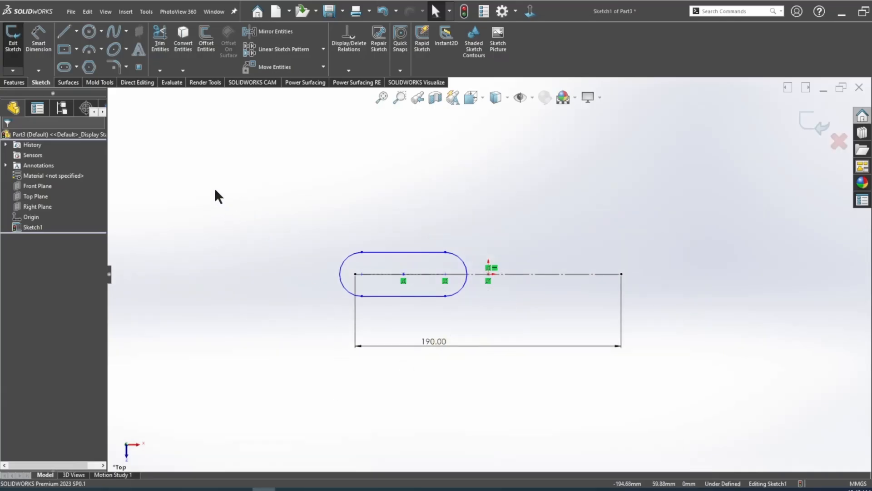
right_drag(215, 187, 216, 153)
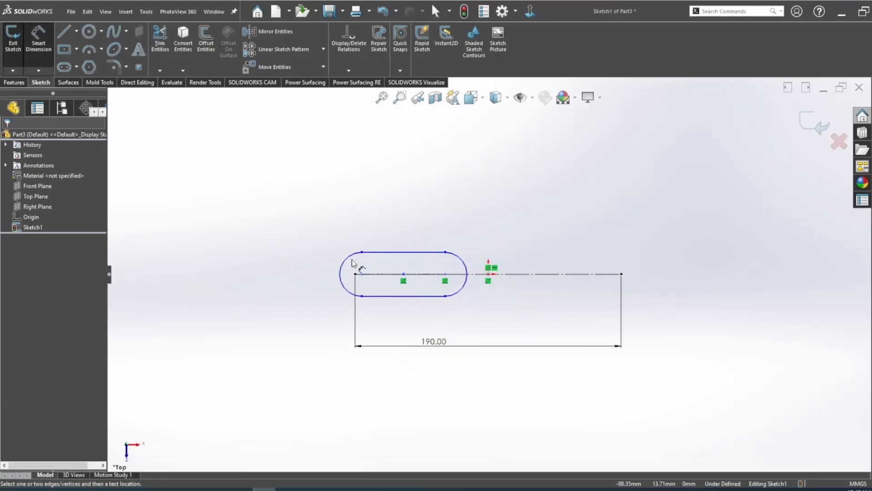
click(287, 489)
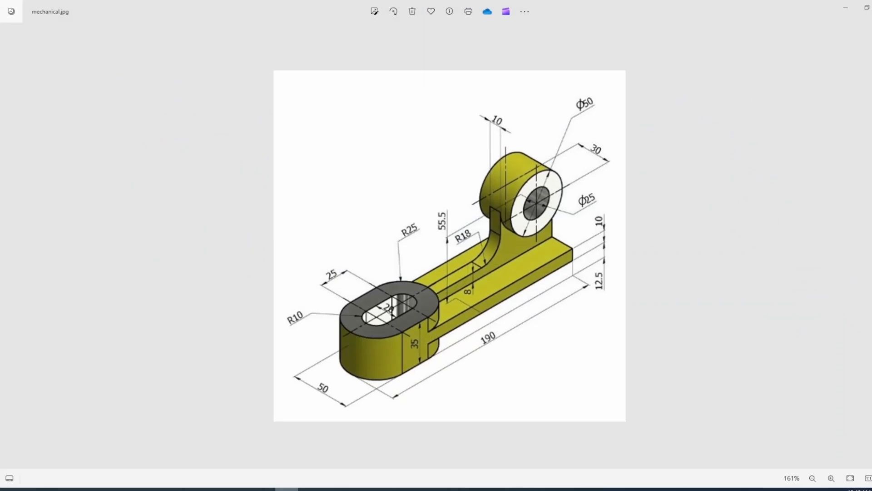
click(264, 489)
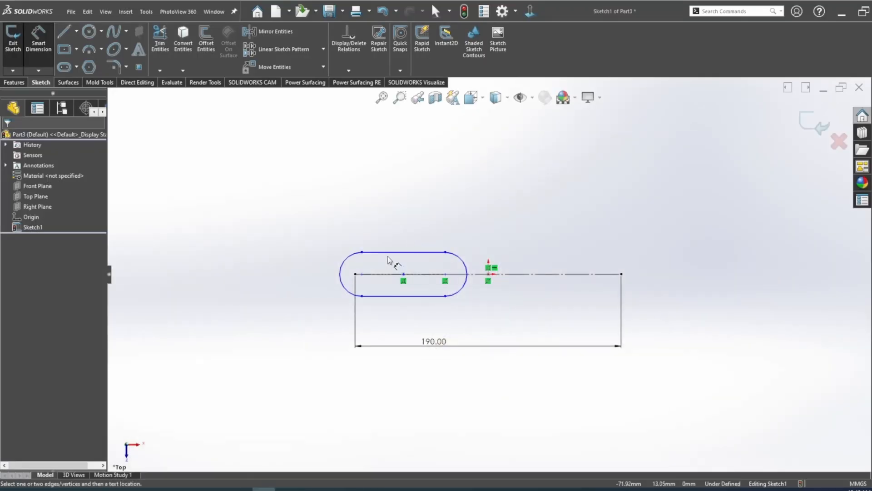
click(393, 252)
click(390, 296)
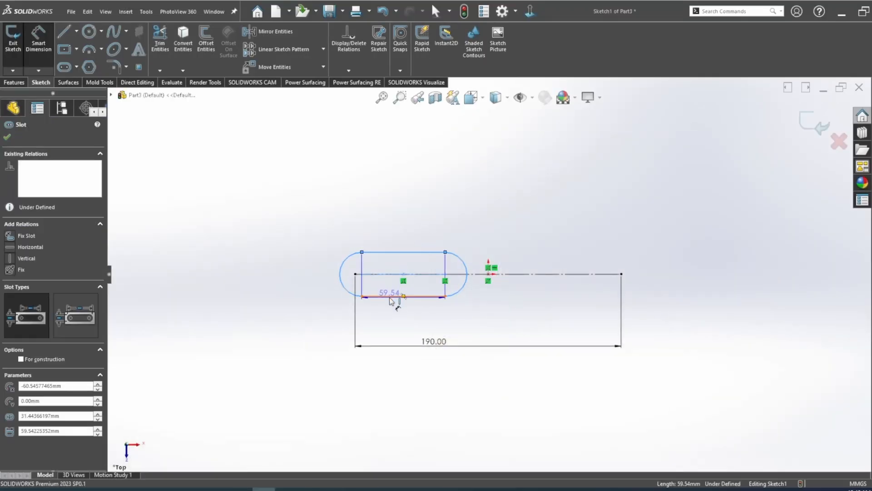
click(315, 271)
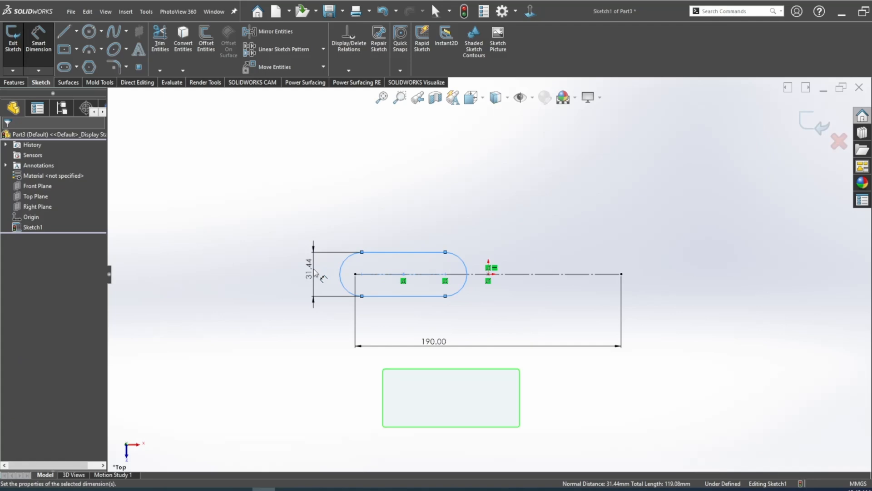
key(Return)
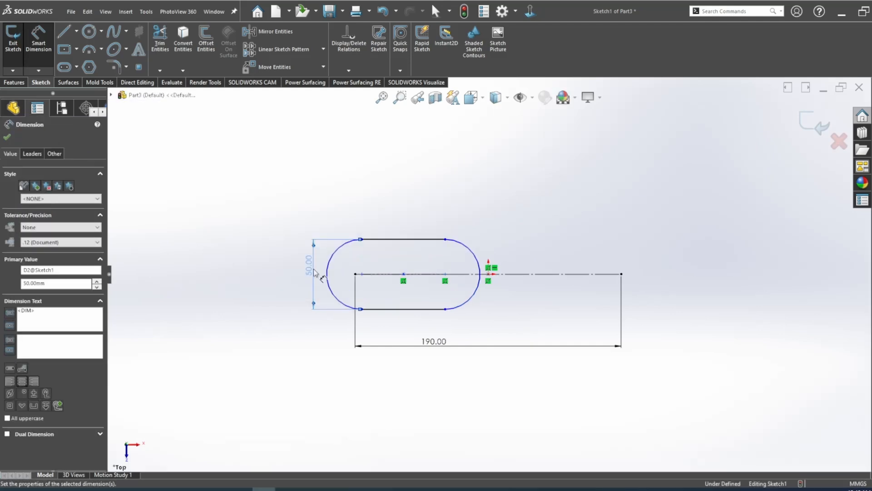
key(Escape)
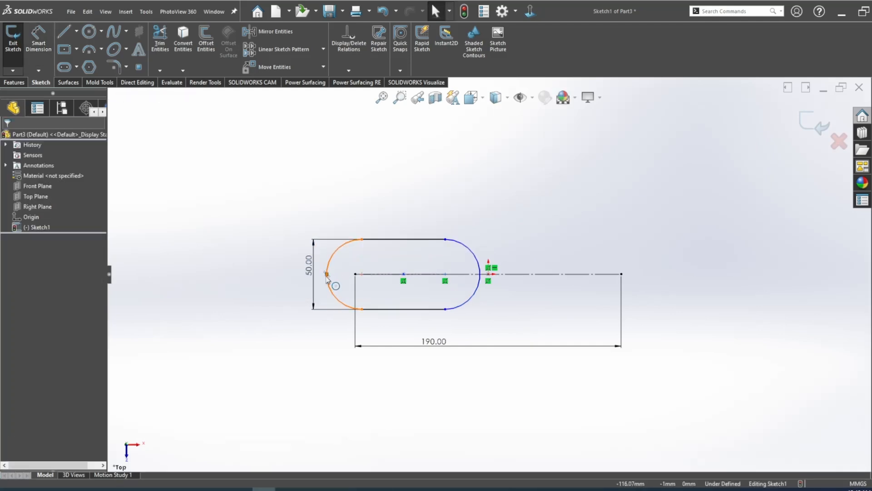
Make the outermost point of the slot's left arc coincident with the left endpoint of the centerline.
click(327, 279)
ctrl+click(356, 274)
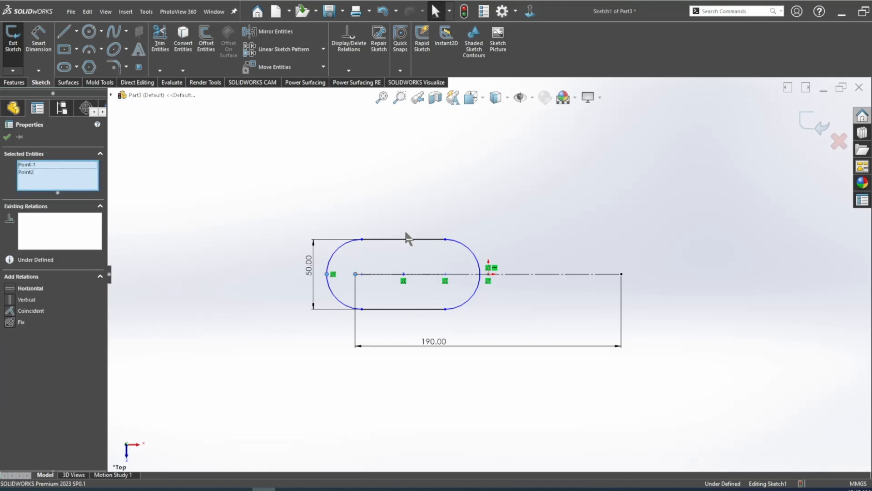
click(410, 234)
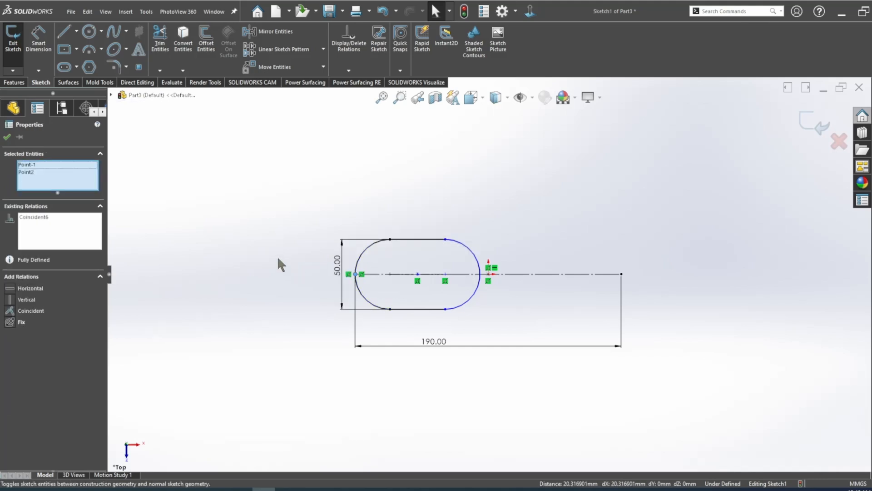
click(312, 244)
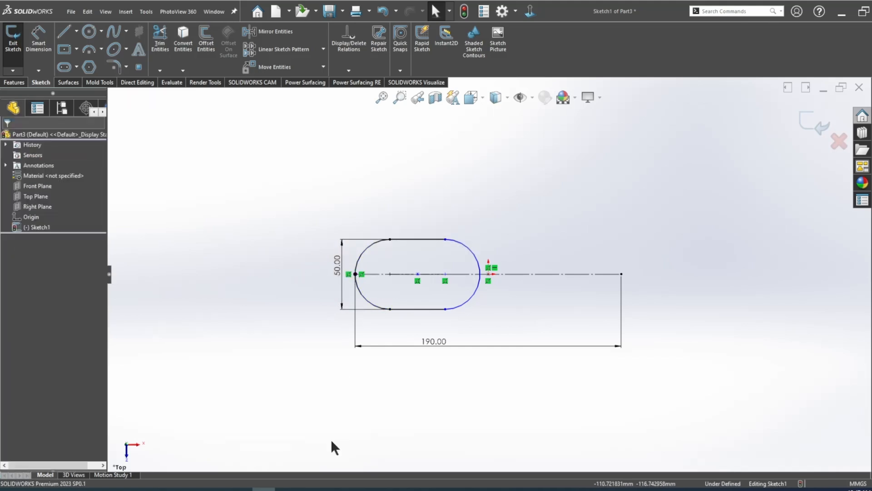
Check the mechanical.jpg reference drawing and dimension the distance between the slot's arc centres to 25 mm.
click(287, 489)
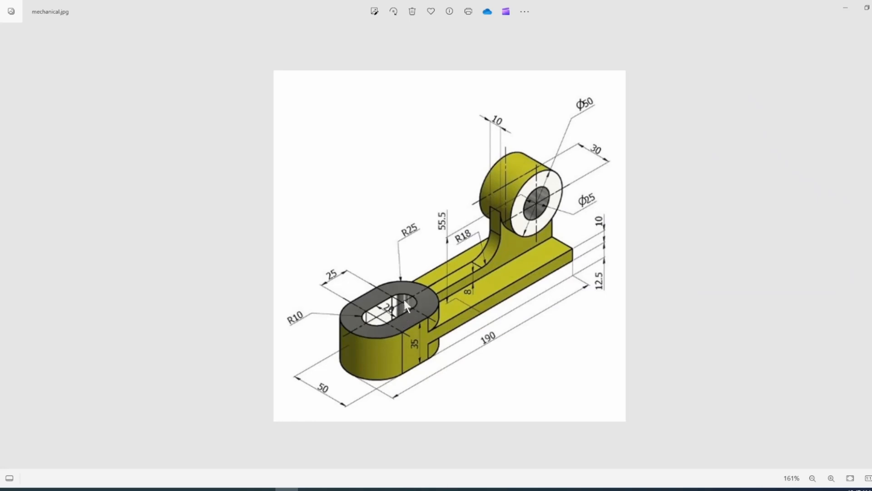
click(264, 489)
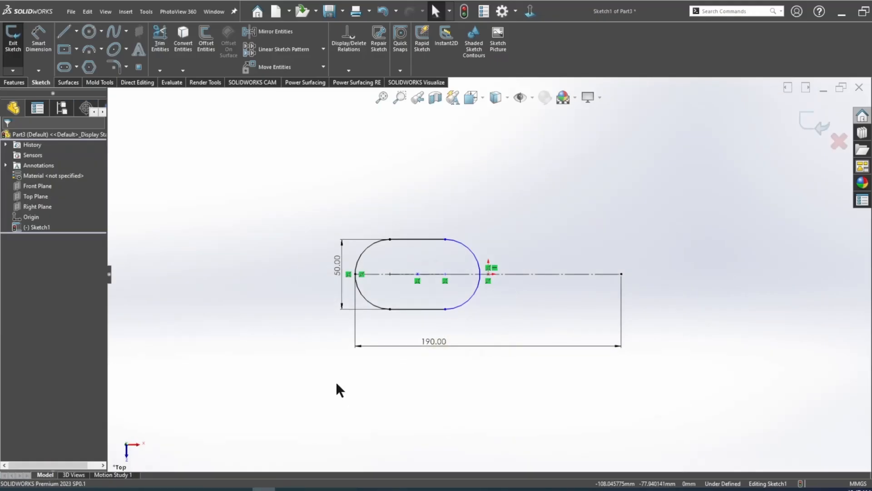
click(40, 44)
key(Escape)
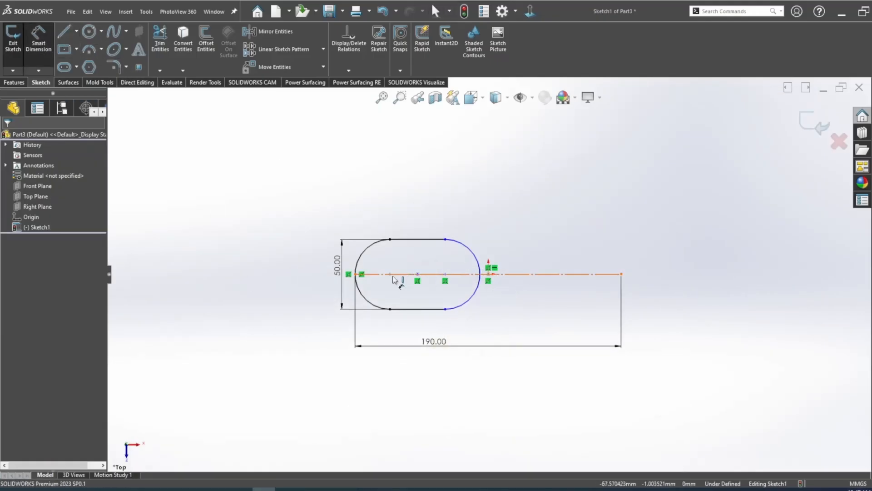
click(446, 275)
click(445, 274)
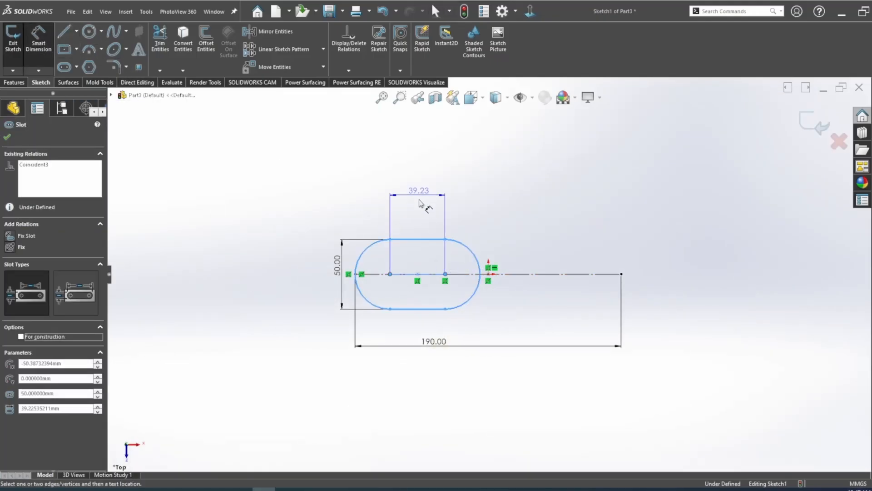
click(421, 202)
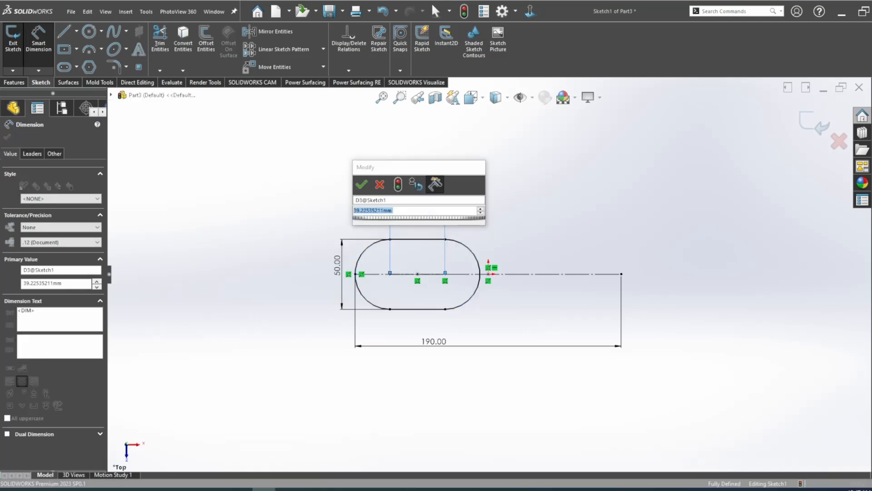
text(25)
key(Return)
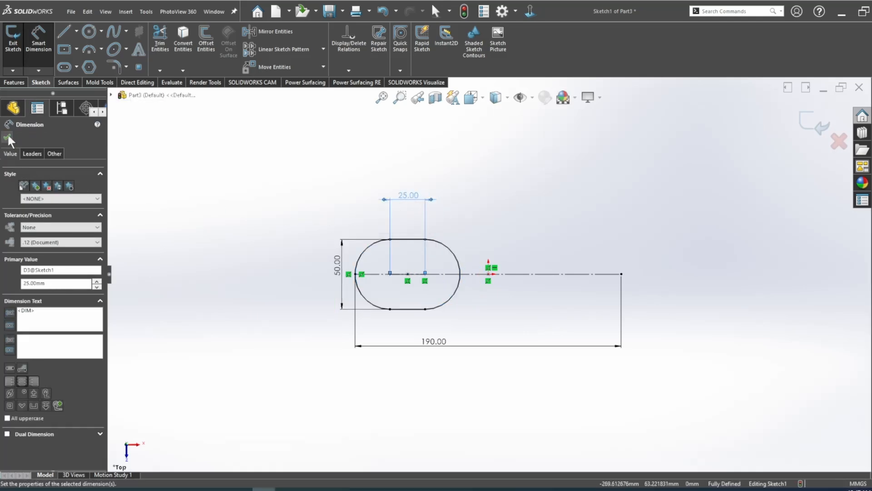
Sketch a corner rectangle about 132 by 50 mm, starting at the slot's upper-right tangent point and ending level with its lower edge.
key(Escape)
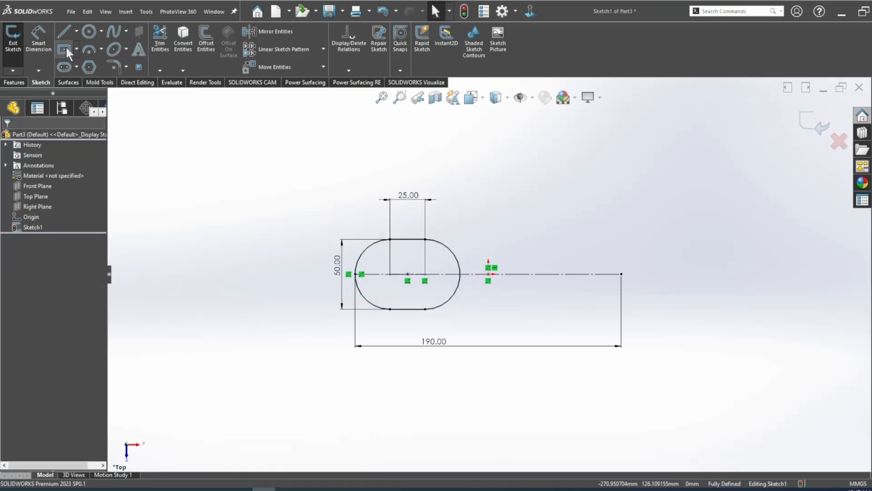
click(64, 48)
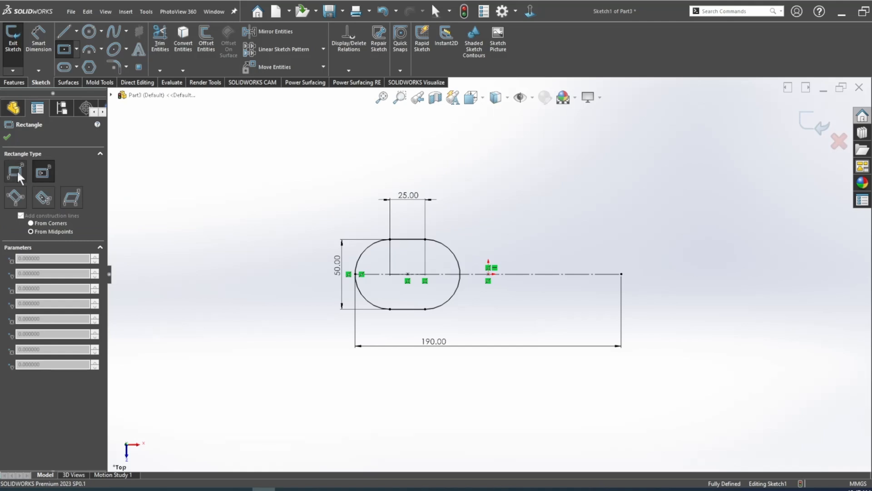
click(17, 175)
click(425, 239)
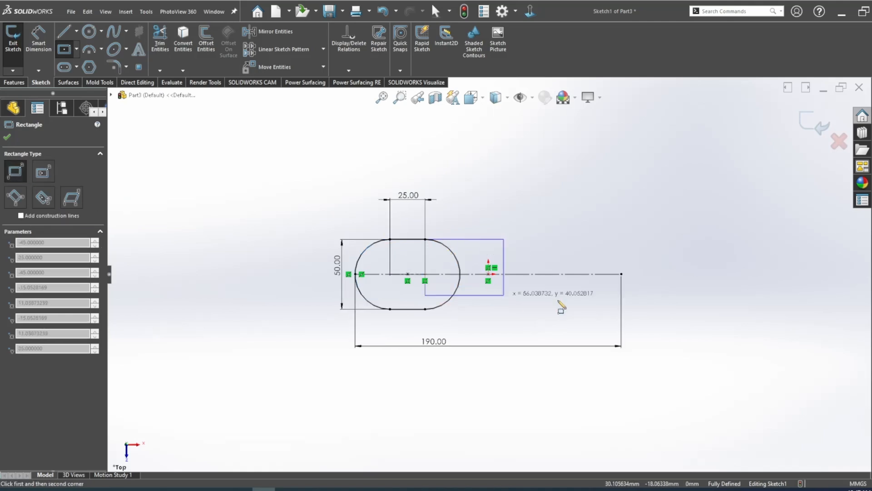
click(610, 309)
right_click(602, 194)
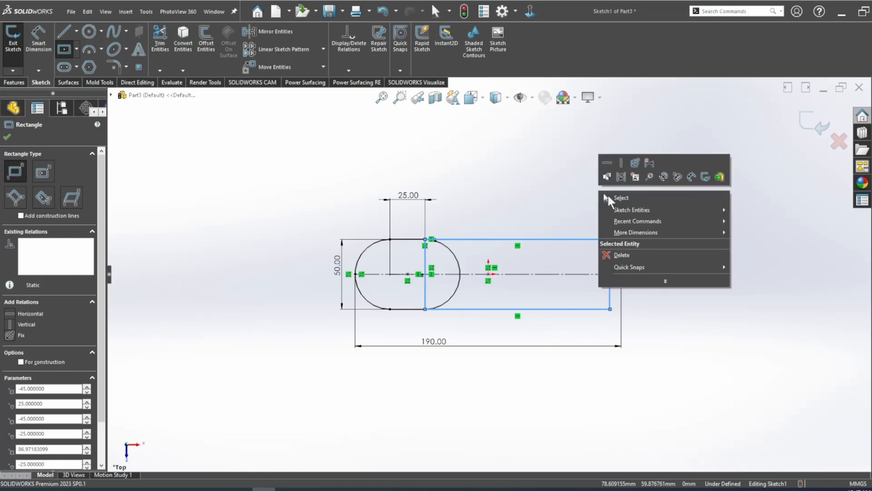
click(621, 198)
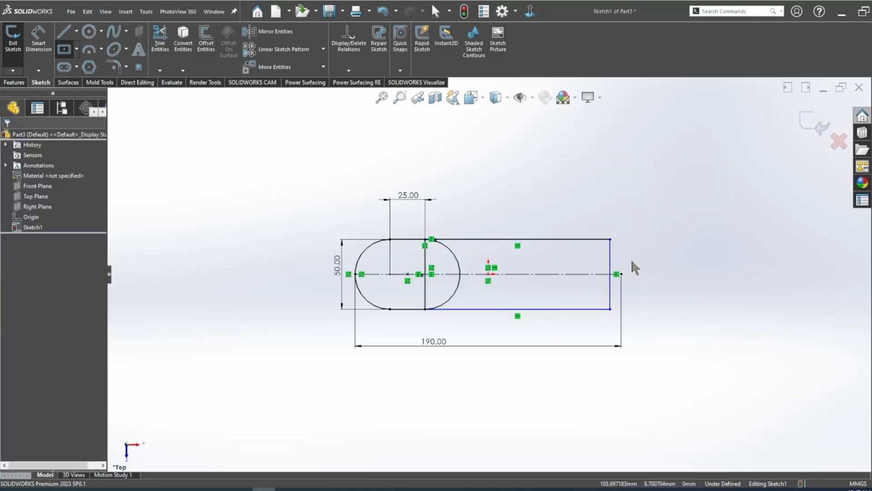
Make the midpoint of the rectangle's right edge coincident with the right endpoint of the centerline.
right_click(614, 287)
click(650, 300)
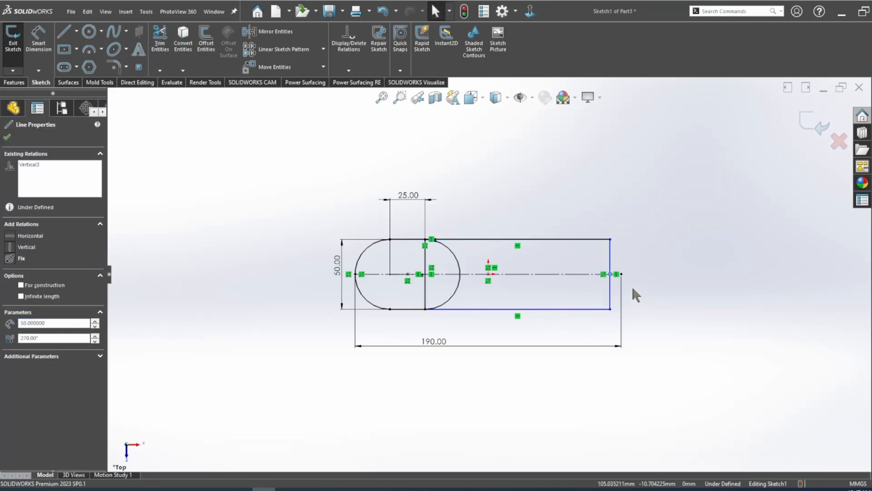
ctrl+click(639, 267)
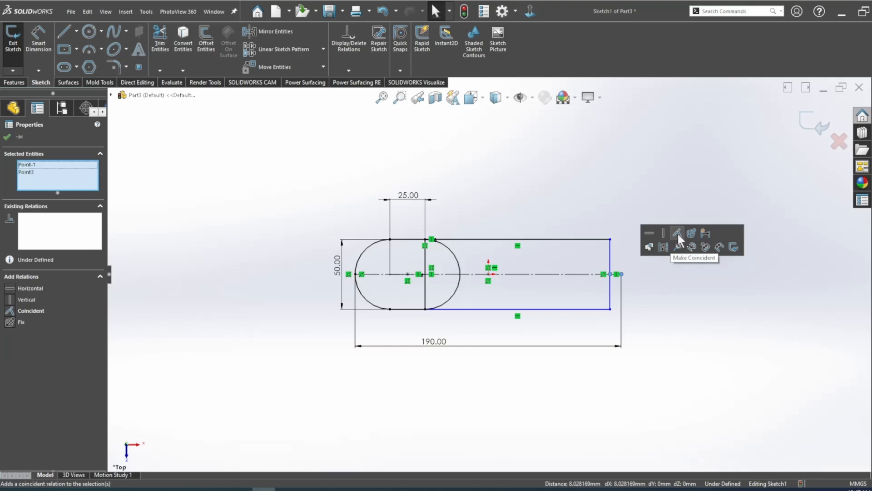
click(677, 233)
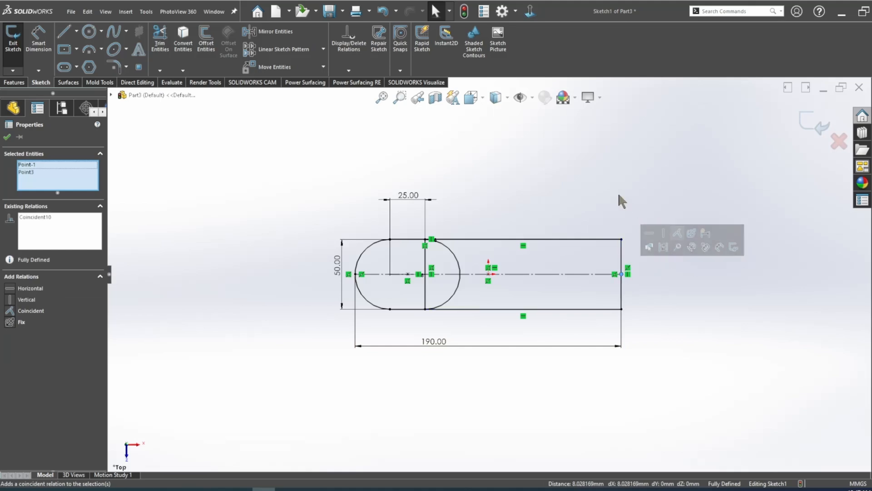
click(585, 175)
Convert the rectangle's left vertical edge inside the slot to construction geometry.
scroll(512, 279, down, 2)
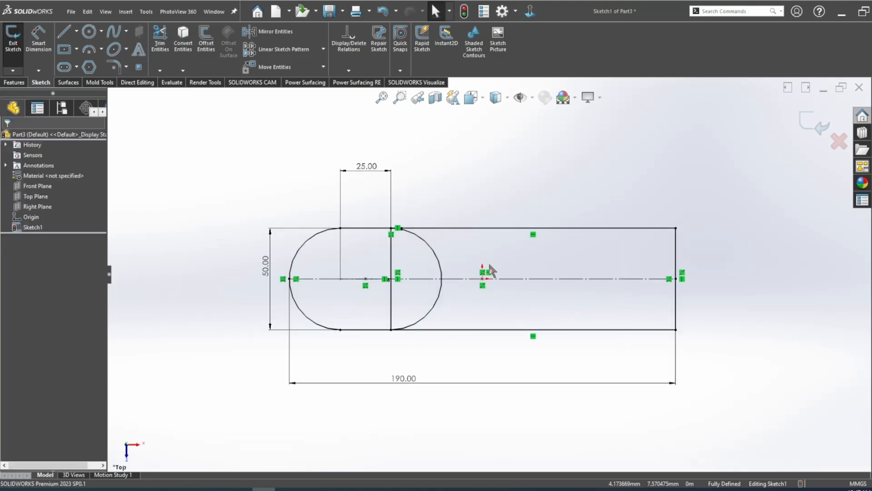
click(392, 259)
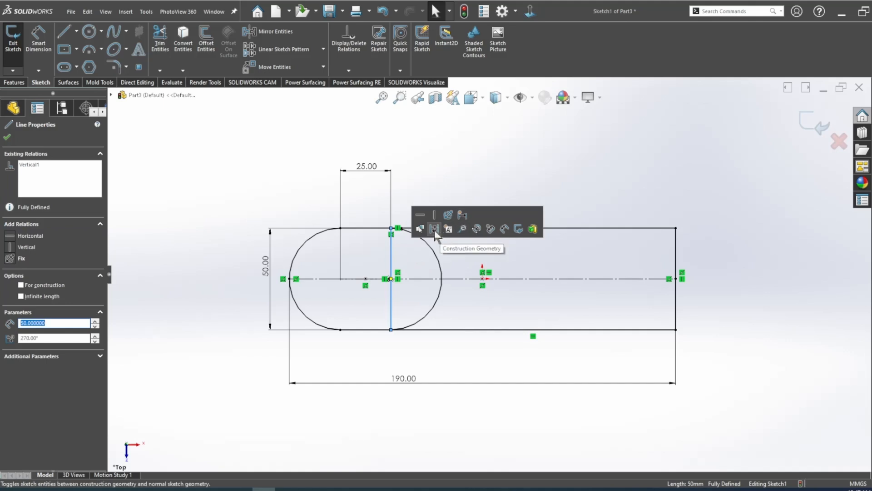
click(434, 229)
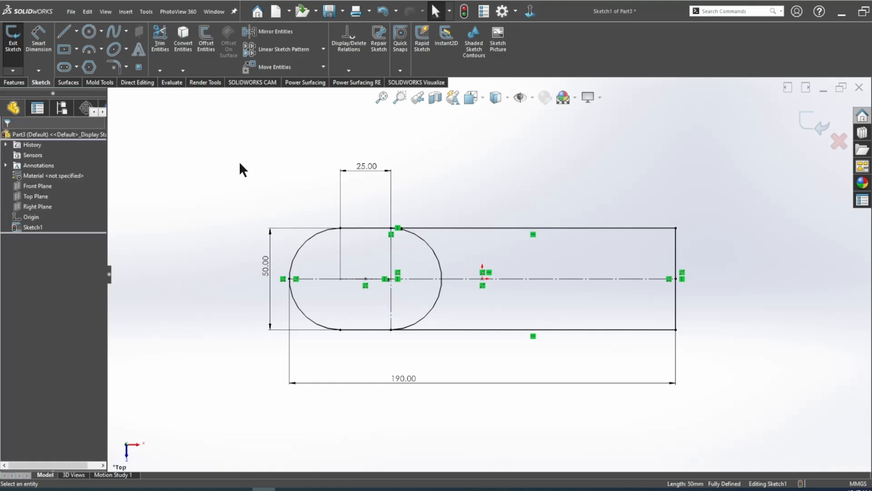
scroll(494, 306, up, 2)
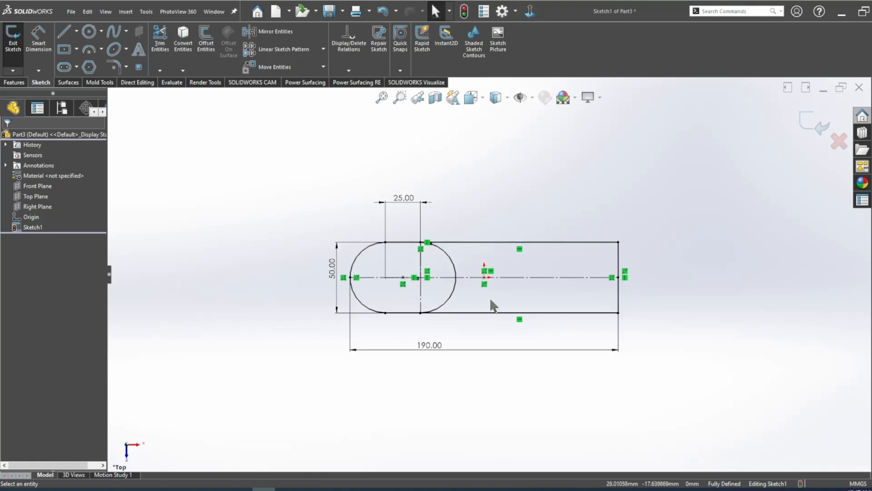
scroll(461, 275, down, 2)
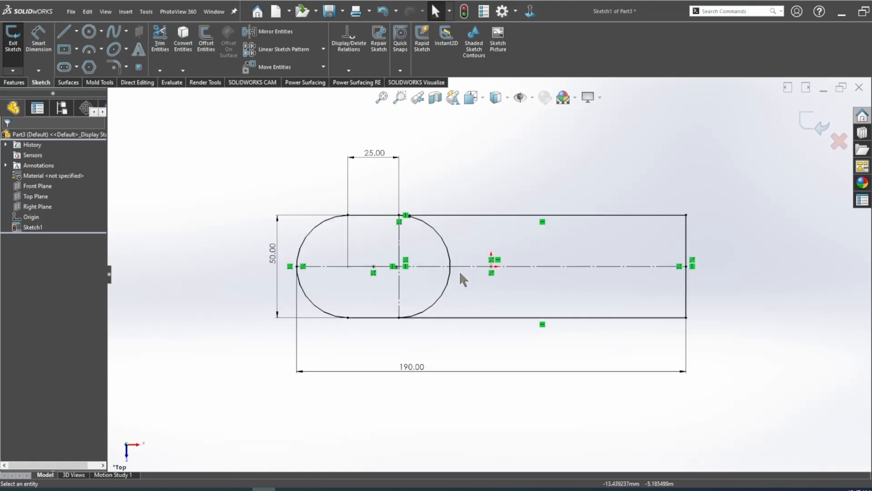
Sketch a centerpoint straight slot from the outer slot's centre along the centerline, about 43 mm between arc centres and 17.5 mm wide.
click(64, 67)
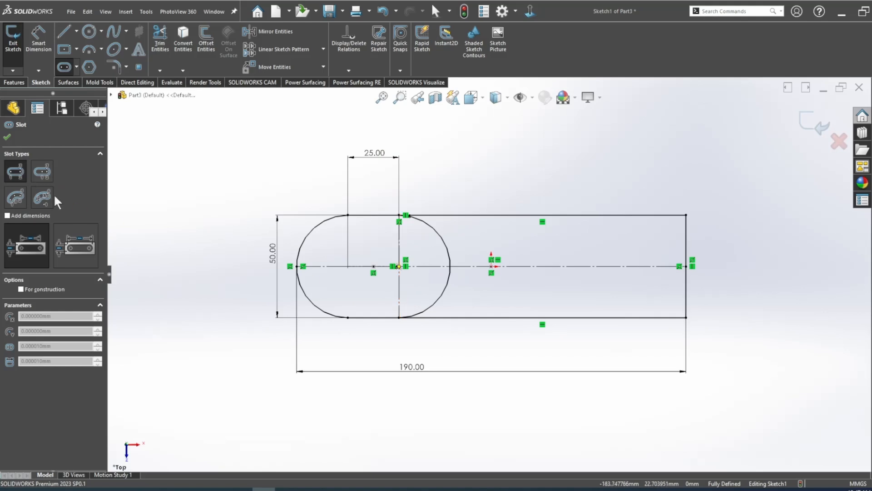
click(40, 171)
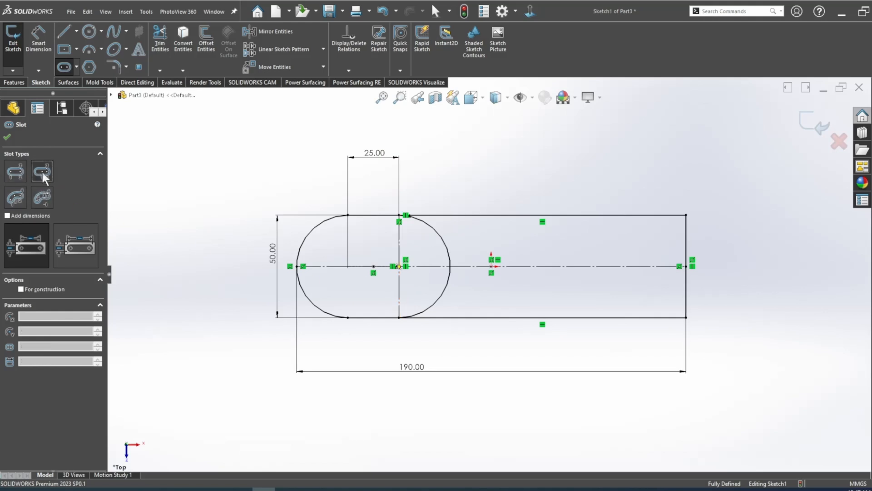
click(374, 267)
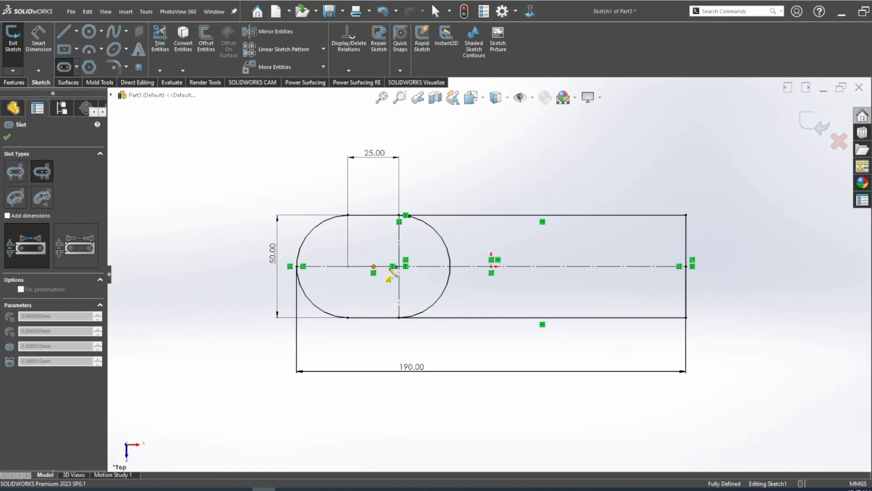
click(418, 266)
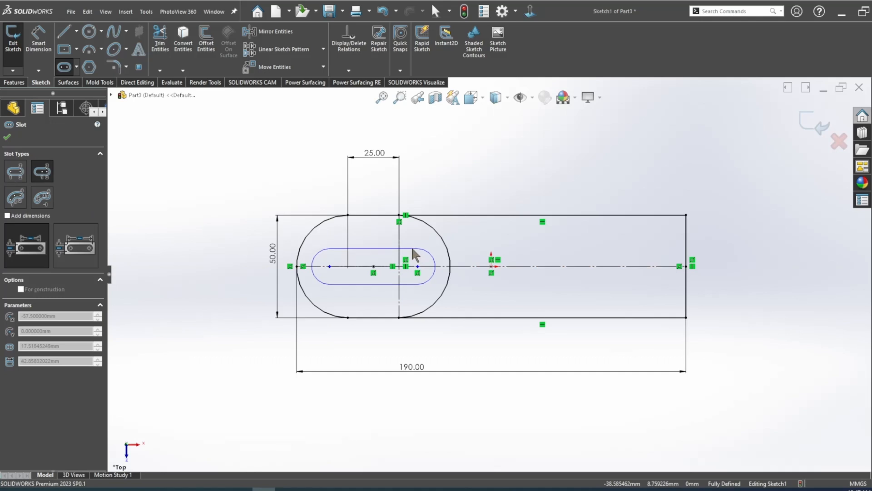
click(414, 249)
right_click(236, 174)
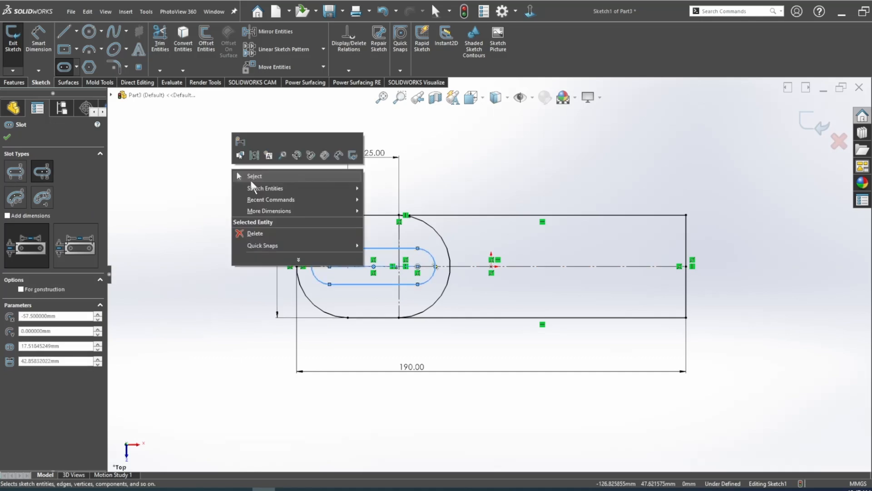
click(255, 176)
Check the inner slot's radius in the mechanical.jpg reference drawing and dimension its left arc to a 10 mm radius.
click(287, 490)
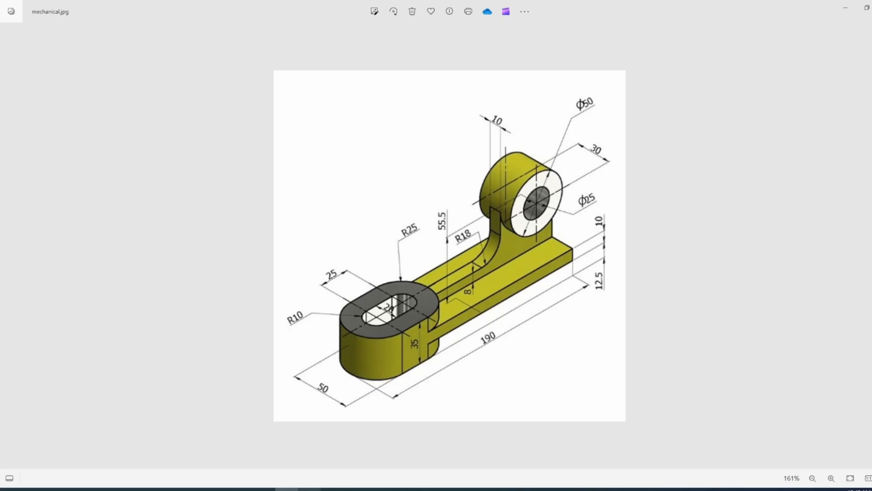
click(289, 489)
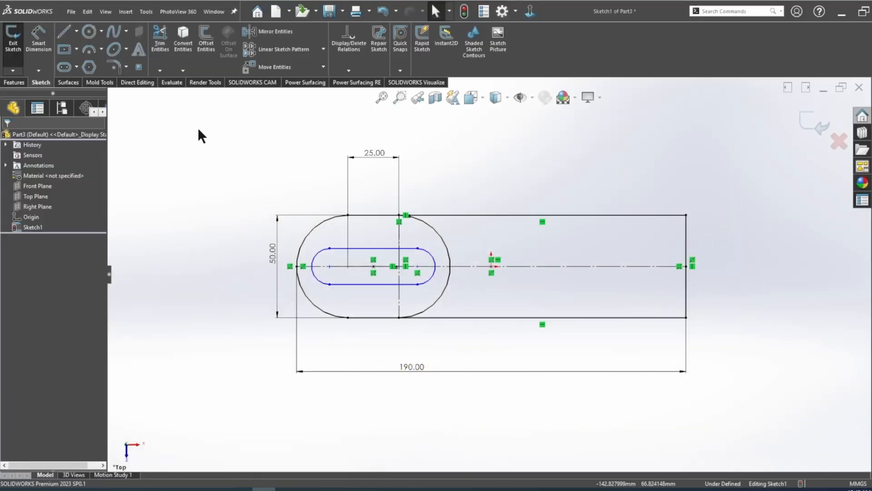
click(39, 41)
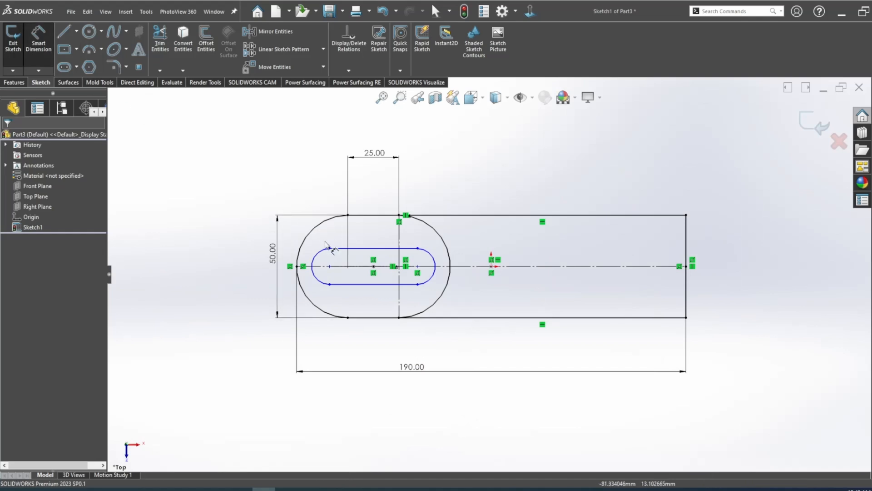
click(322, 255)
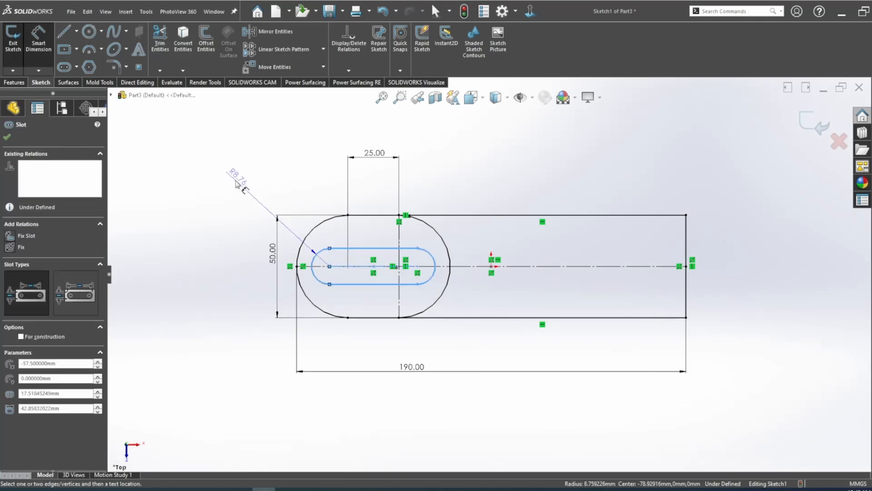
click(235, 181)
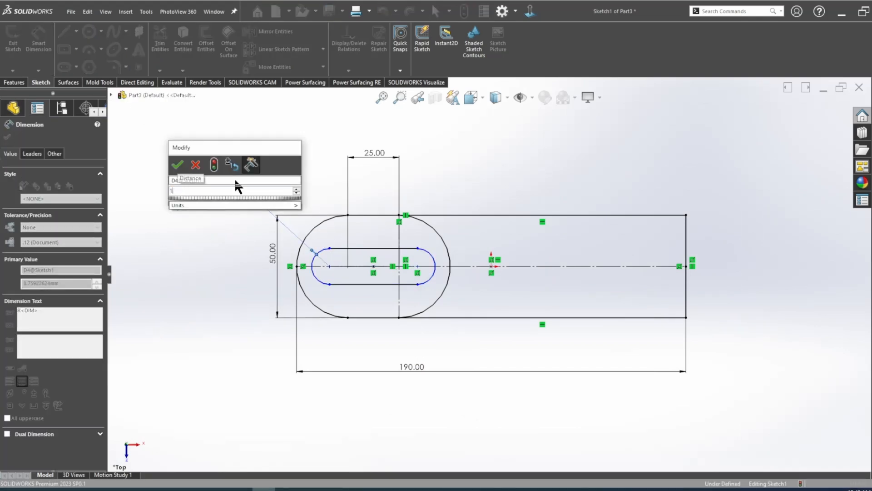
key(Return)
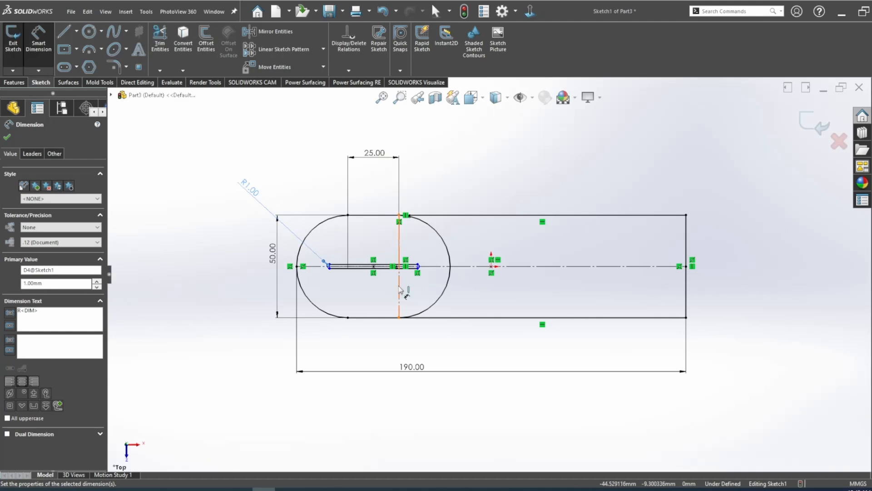
double_click(252, 193)
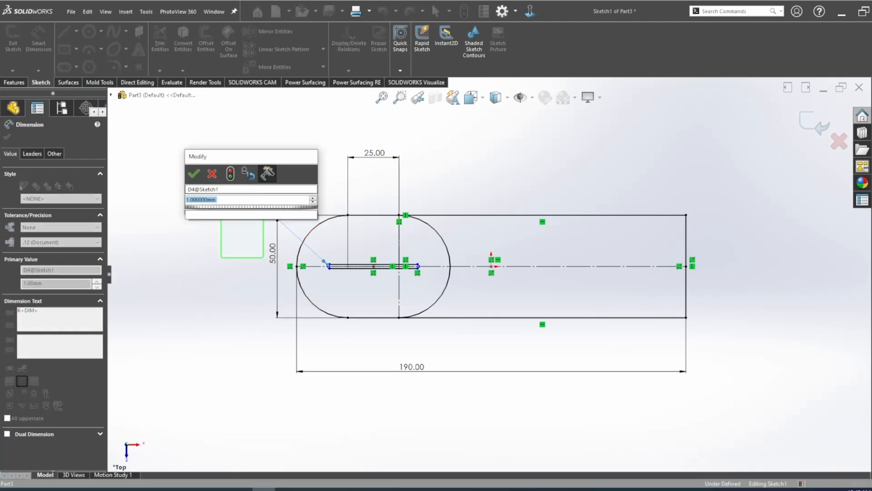
key(Return)
scroll(331, 244, down, 3)
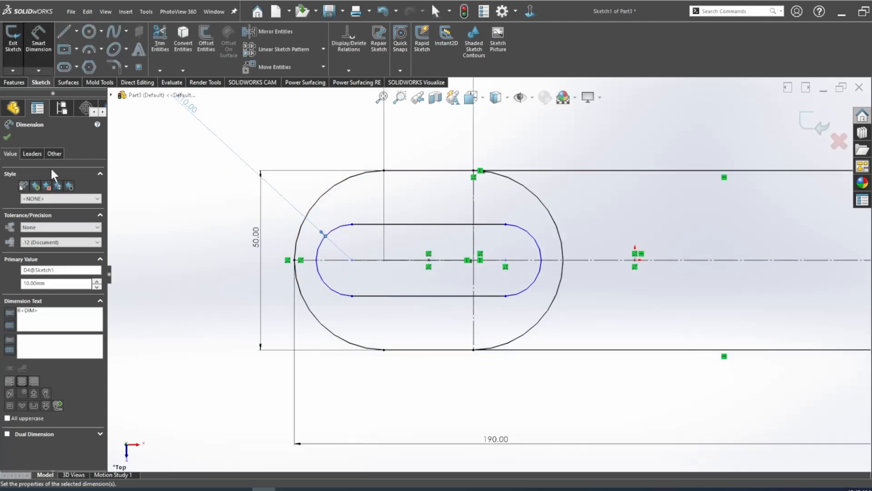
click(8, 138)
Make the left arcs of the inner and outer slots concentric.
scroll(332, 235, down, 3)
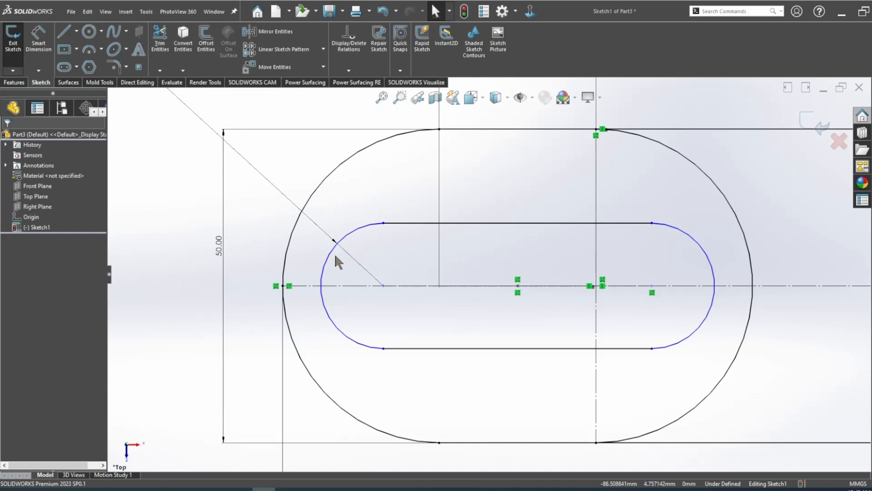
click(334, 251)
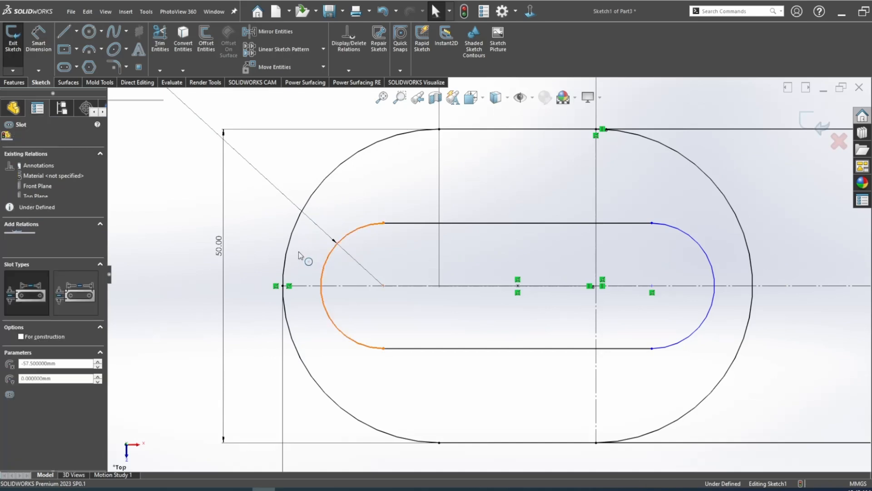
ctrl+click(336, 224)
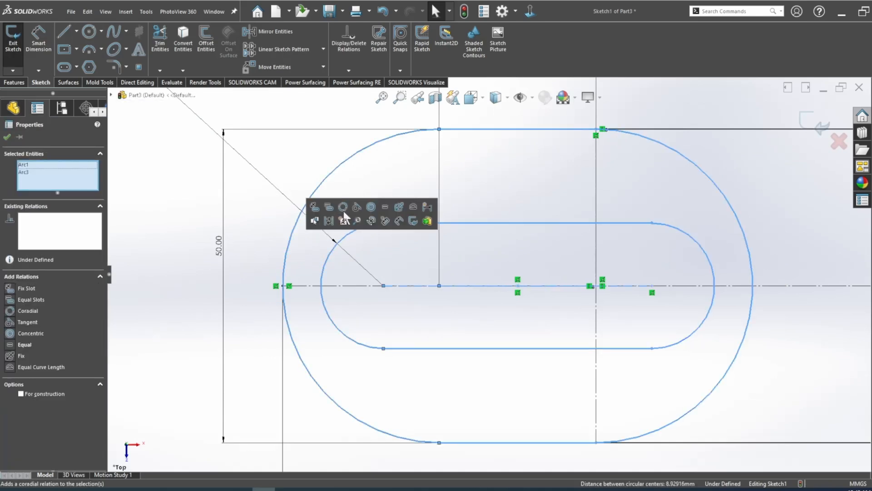
click(372, 209)
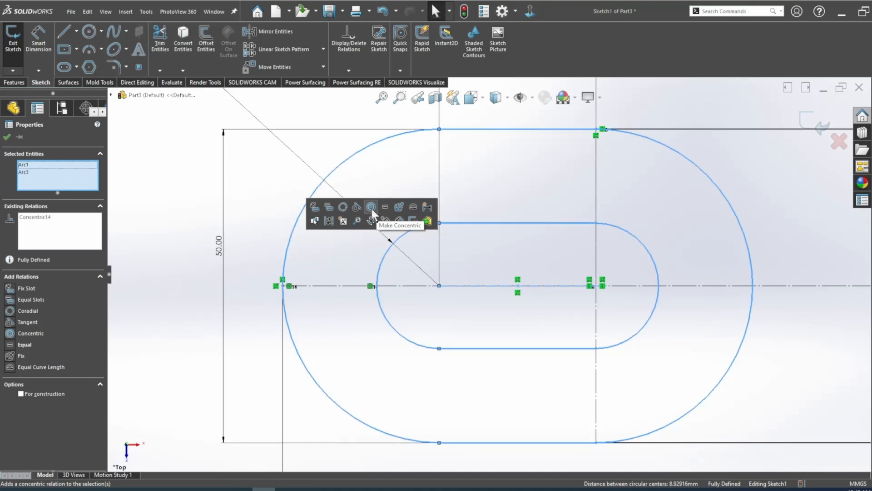
click(10, 136)
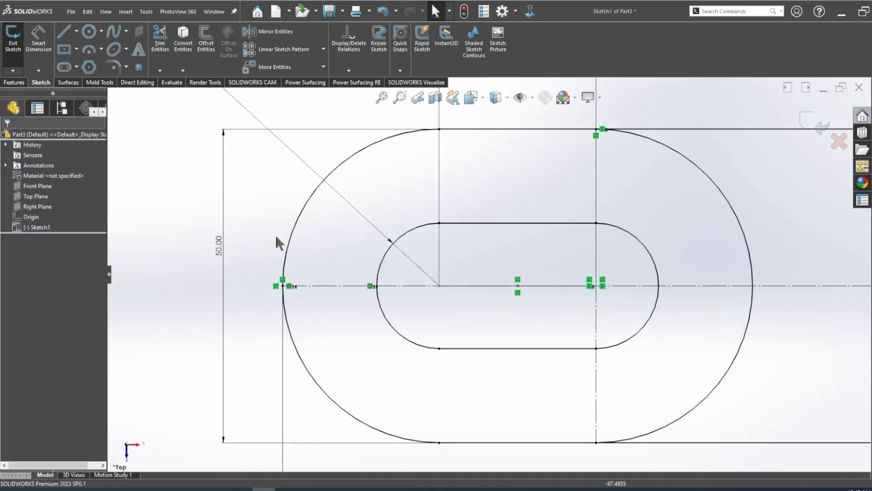
scroll(259, 255, up, 10)
scroll(653, 280, down, 3)
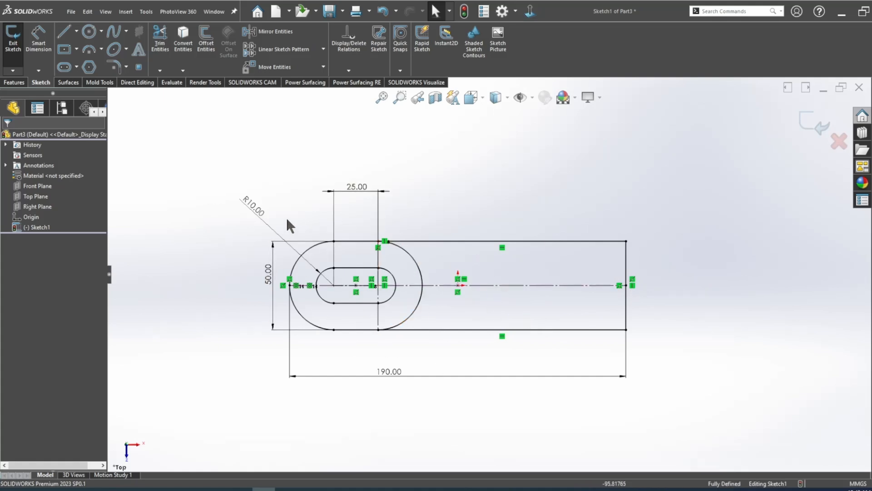
Check the plate thickness in the mechanical.jpg reference drawing and extrude the rectangular region beyond the outer slot 10 mm with Mid Plane.
click(291, 489)
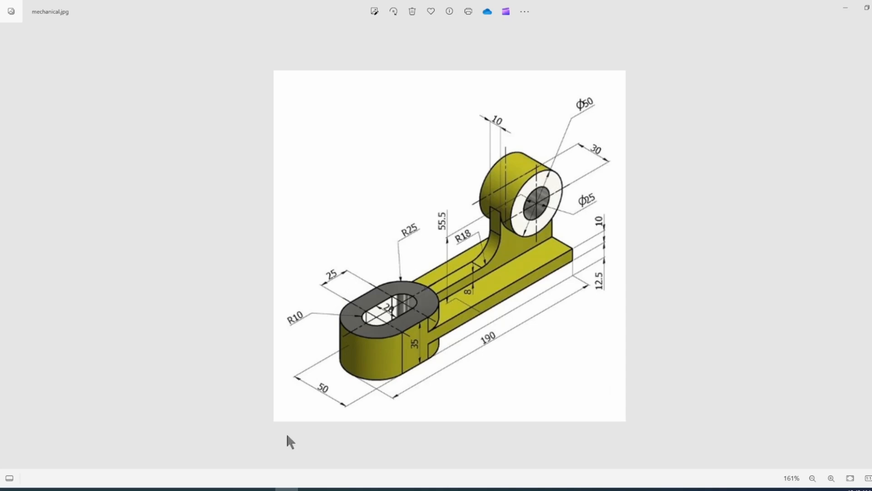
click(265, 490)
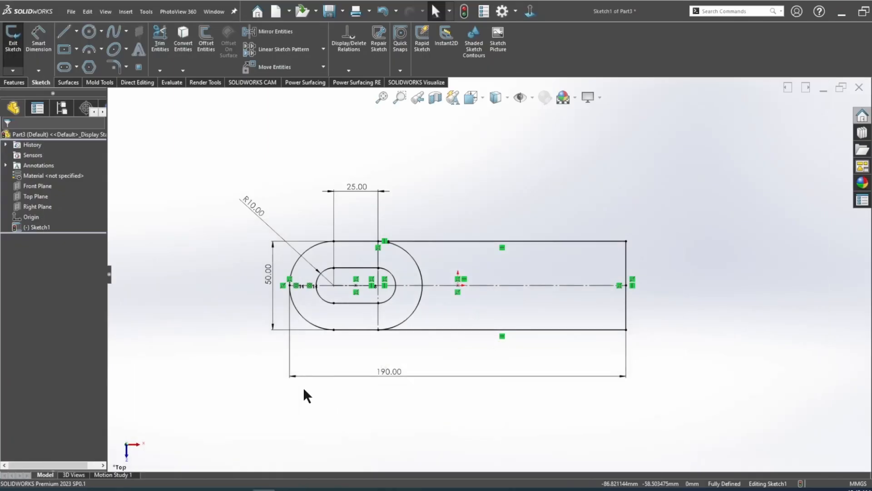
click(12, 83)
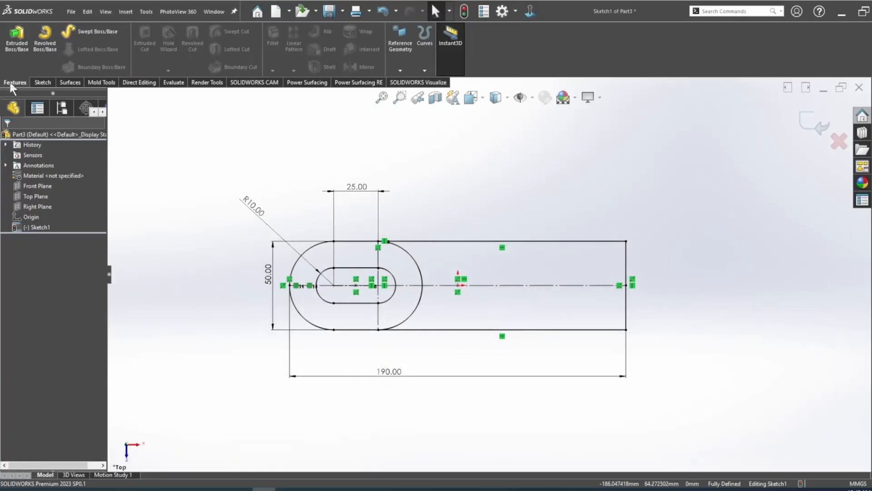
click(15, 42)
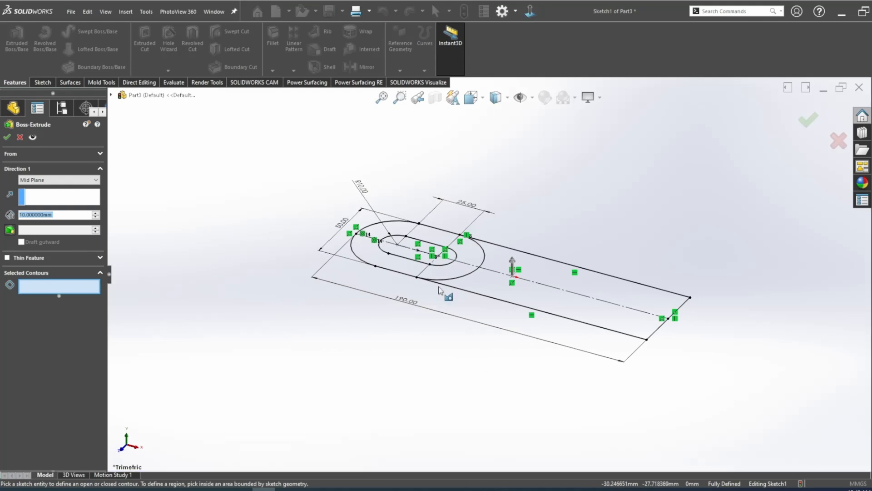
click(508, 297)
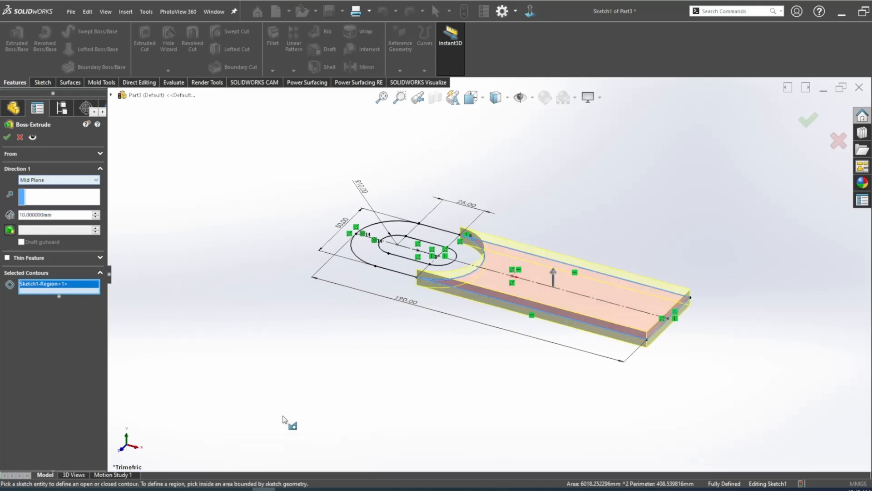
click(287, 490)
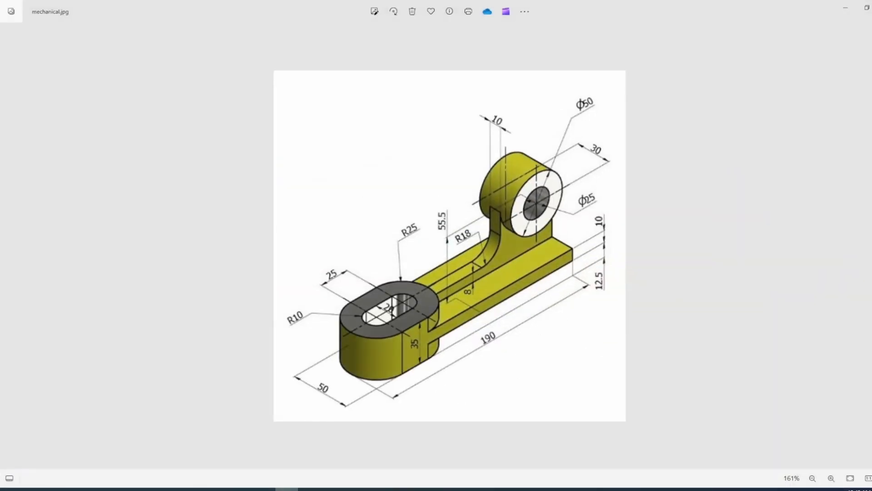
key(alt+Tab)
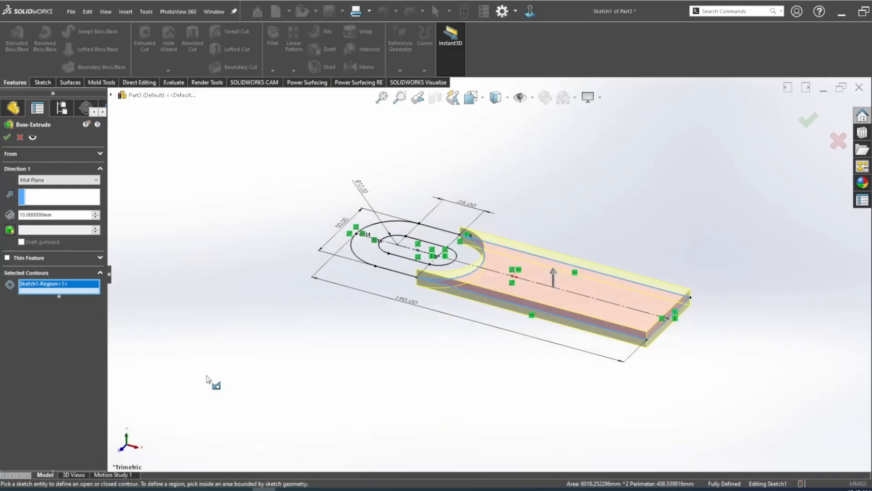
click(7, 138)
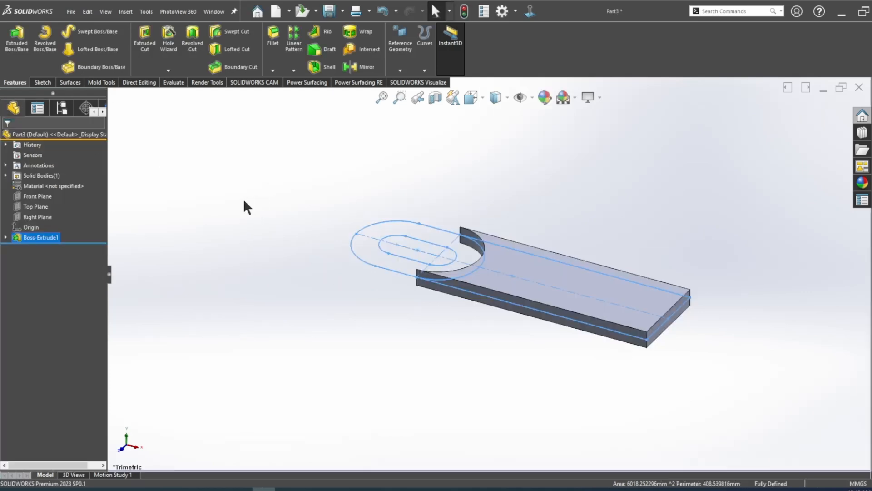
click(244, 201)
Reuse Sketch1 to extrude the region between the outer and inner slots 35 mm with Mid Plane, merged with the plate.
click(6, 236)
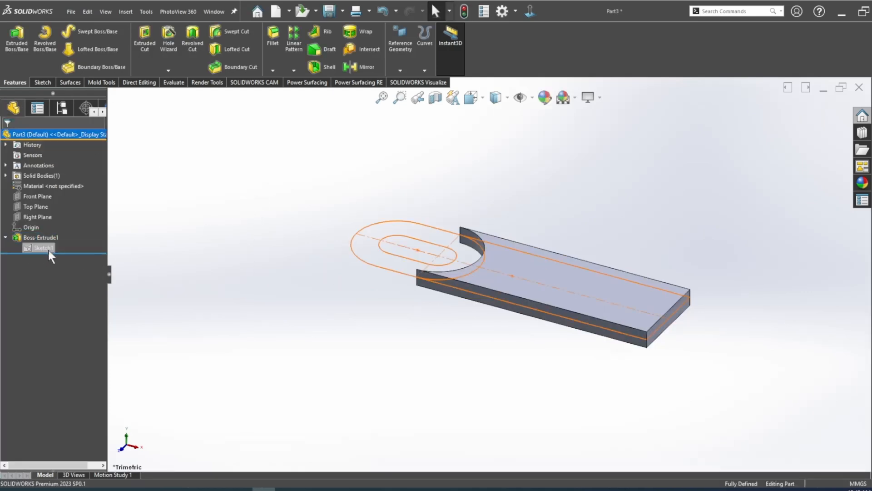
click(43, 249)
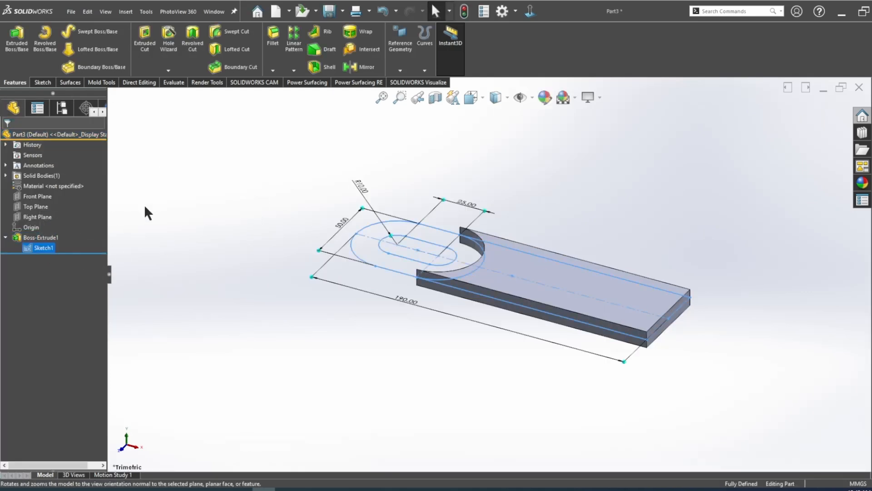
click(15, 45)
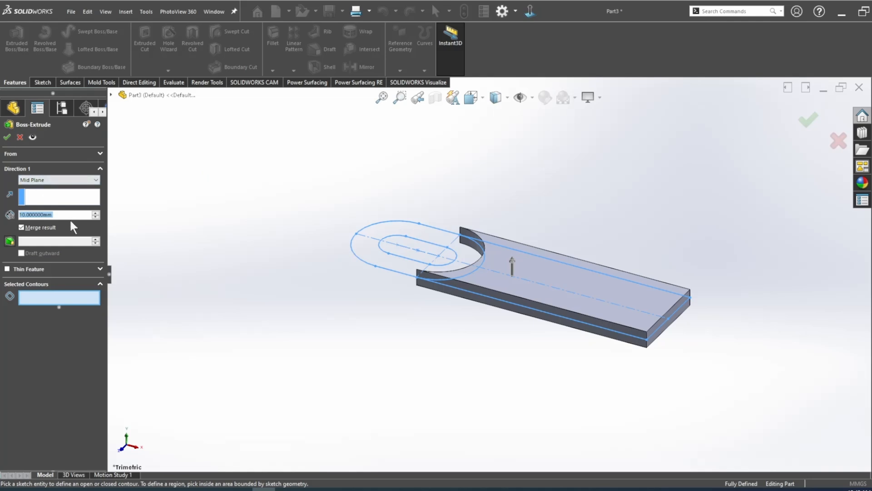
text(35)
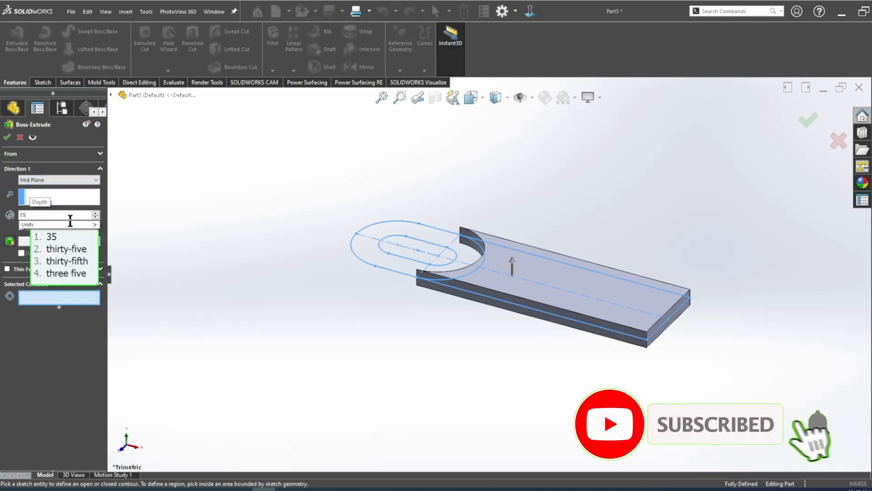
key(Return)
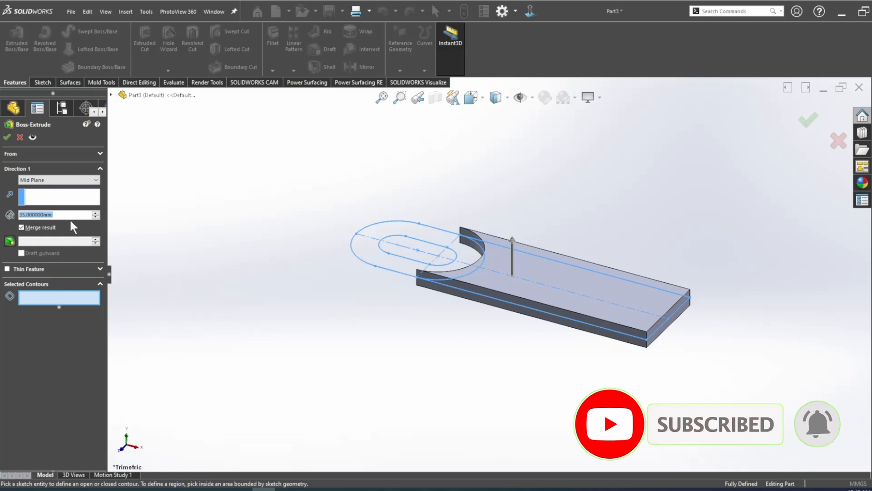
click(375, 251)
click(7, 137)
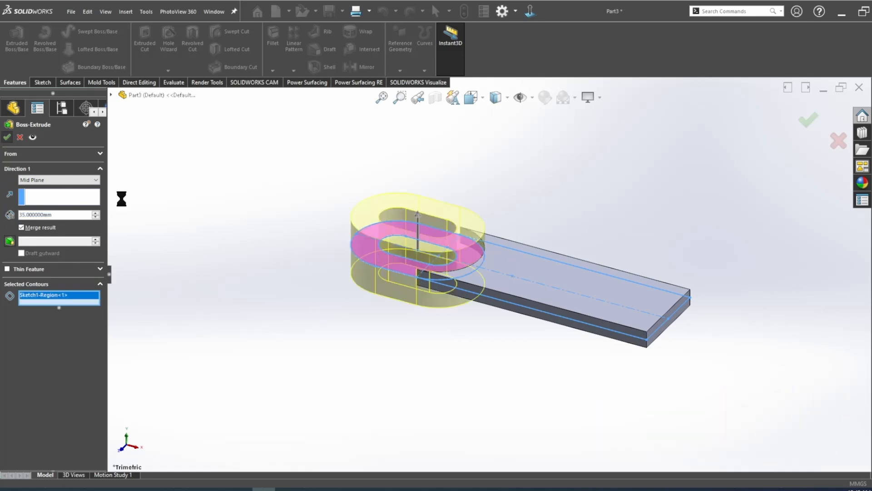
click(227, 238)
Start a new sketch on the Front Plane, viewed normal to the plane.
middle_drag(288, 306, 340, 369)
key(alt+Tab)
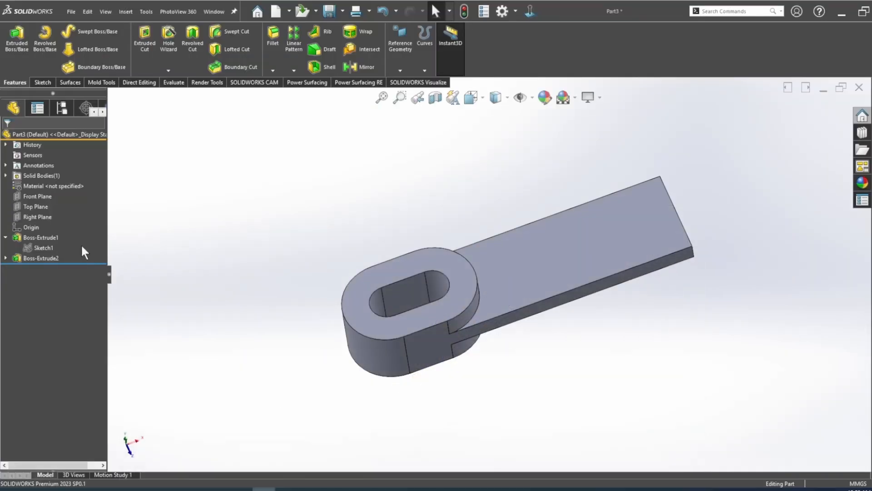
click(39, 197)
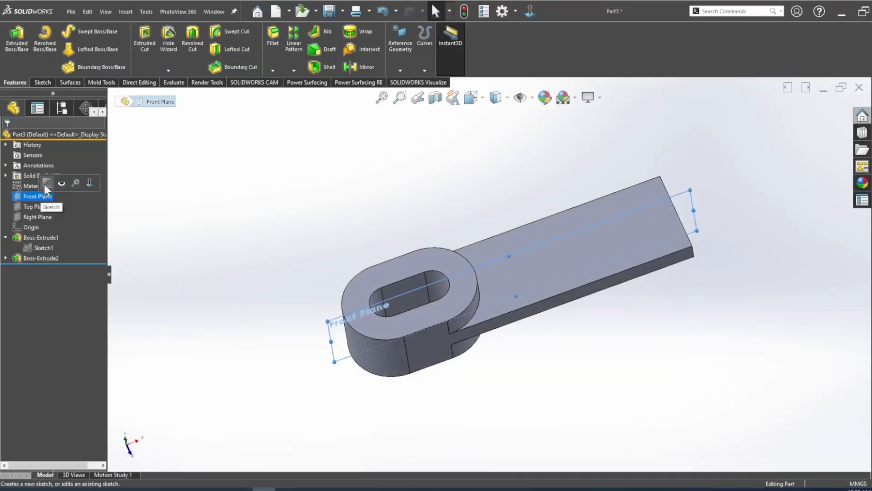
click(45, 185)
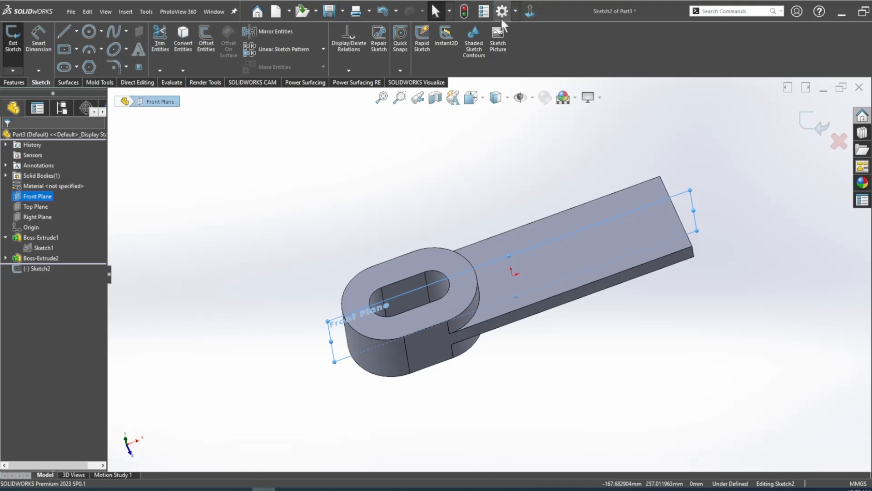
click(530, 10)
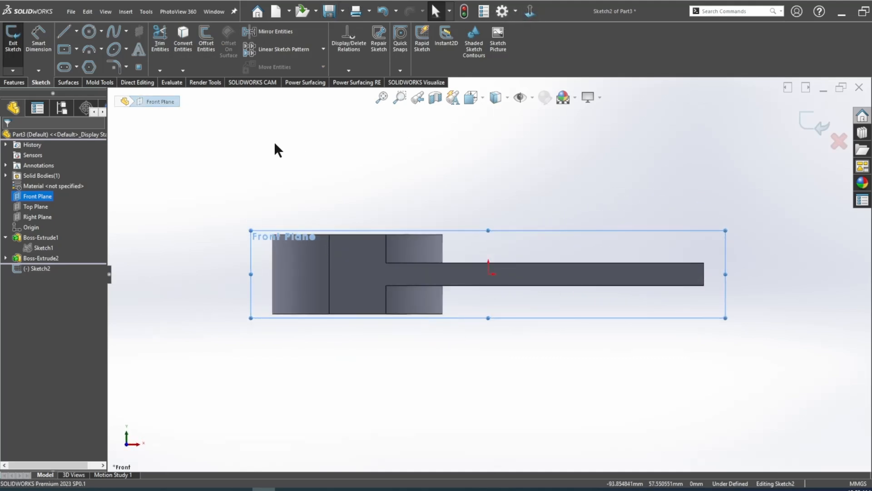
click(118, 105)
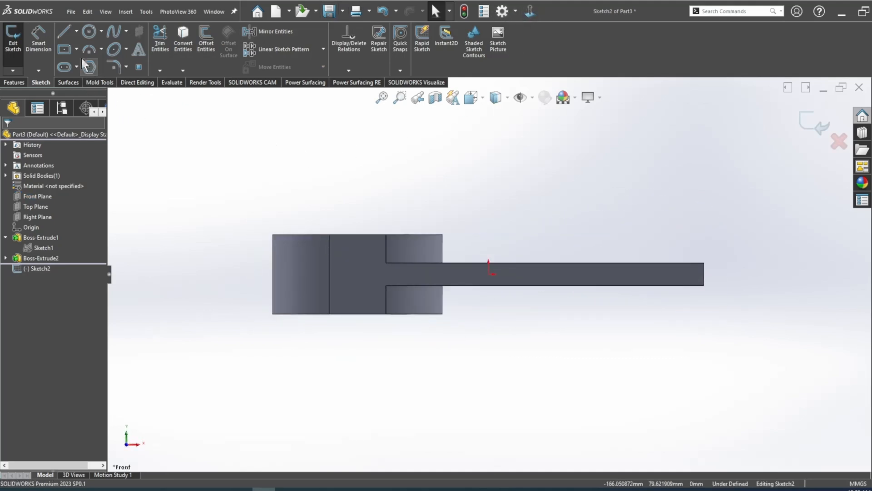
Sketch a corner rectangle on the plate's top edge, about 119 mm long and 10 mm high, from inside the slotted boss to the plate's free end.
click(65, 49)
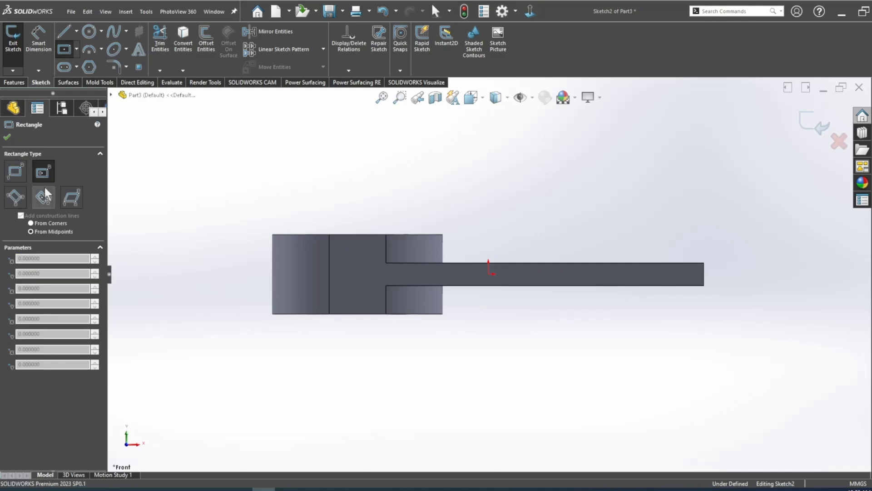
click(15, 173)
scroll(449, 258, down, 1)
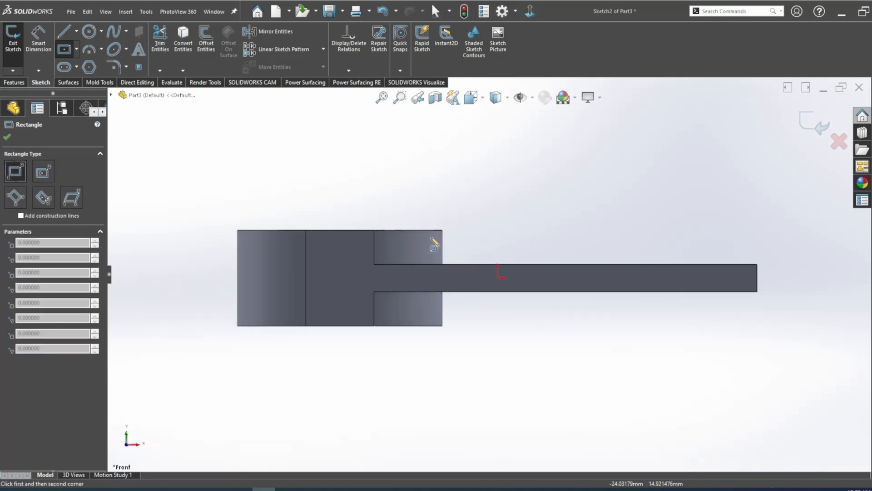
click(431, 236)
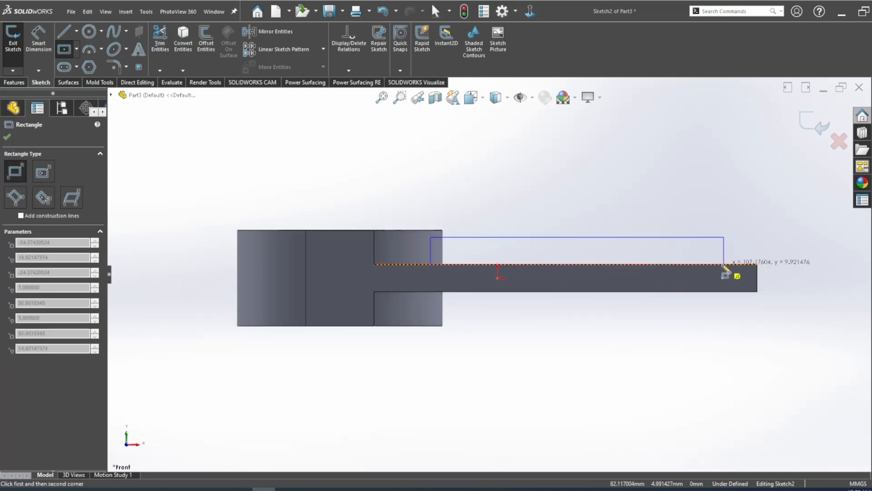
click(757, 264)
right_click(681, 179)
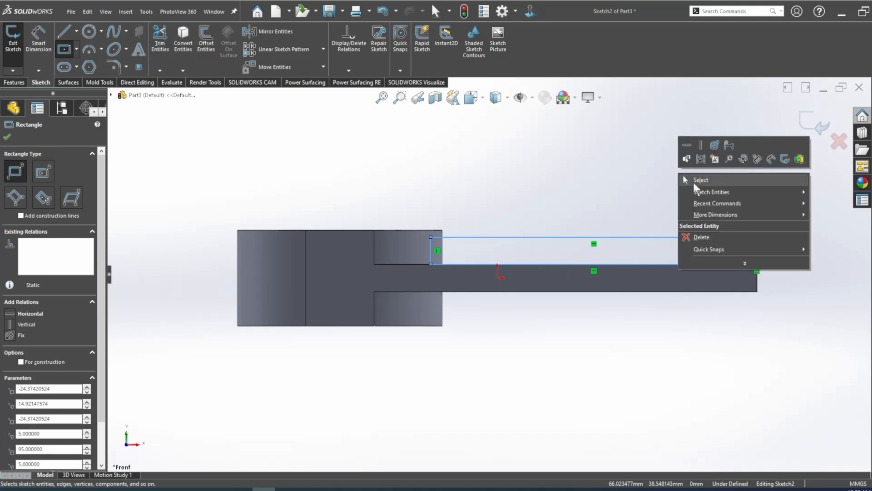
click(688, 179)
key(Escape)
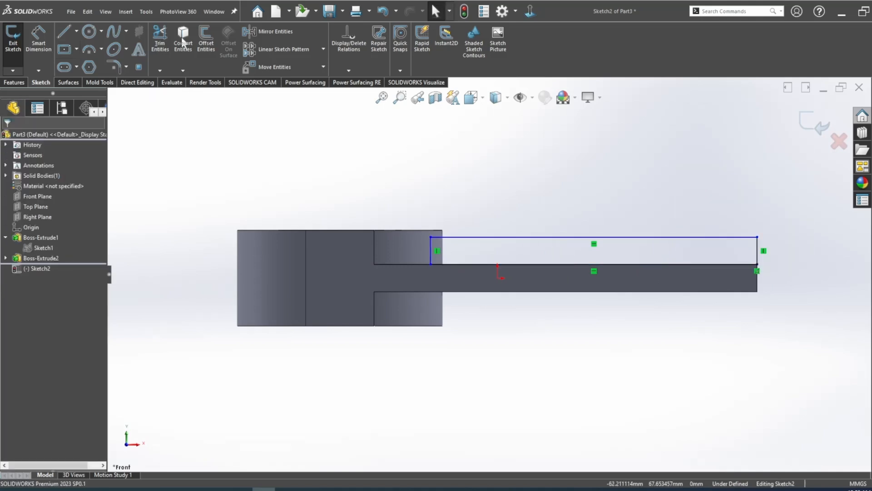
Dimension the height of the rectangle on the plate to 8 mm.
click(36, 42)
click(451, 263)
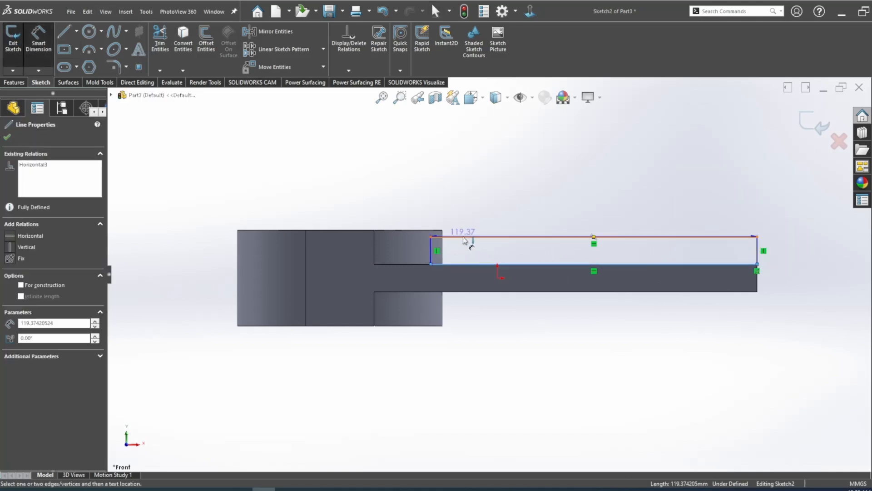
click(468, 237)
click(411, 244)
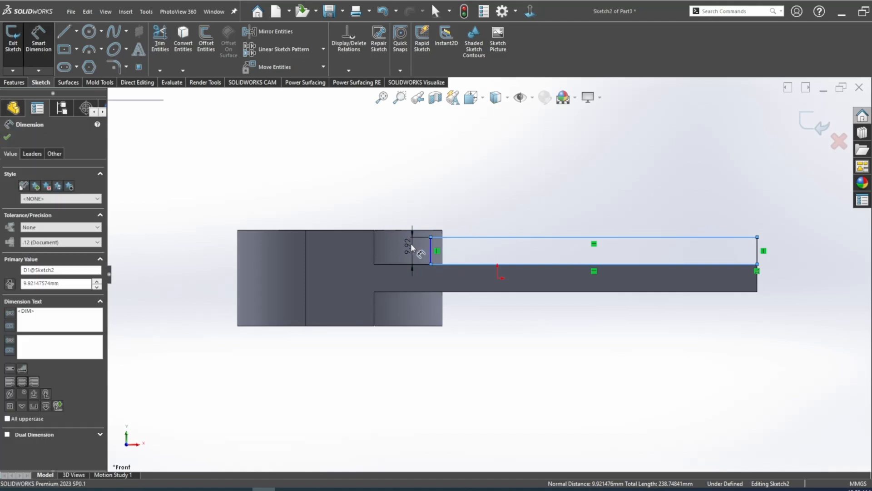
text(8)
key(Return)
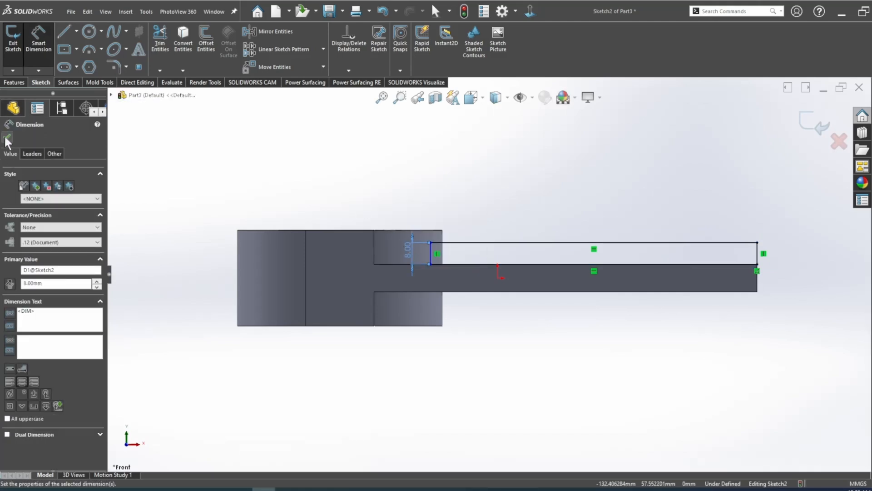
click(7, 136)
Sketch an upright corner rectangle about 31 mm wide and 36 mm high near the plate's free end, overlapping the low rectangle.
scroll(262, 279, up, 1)
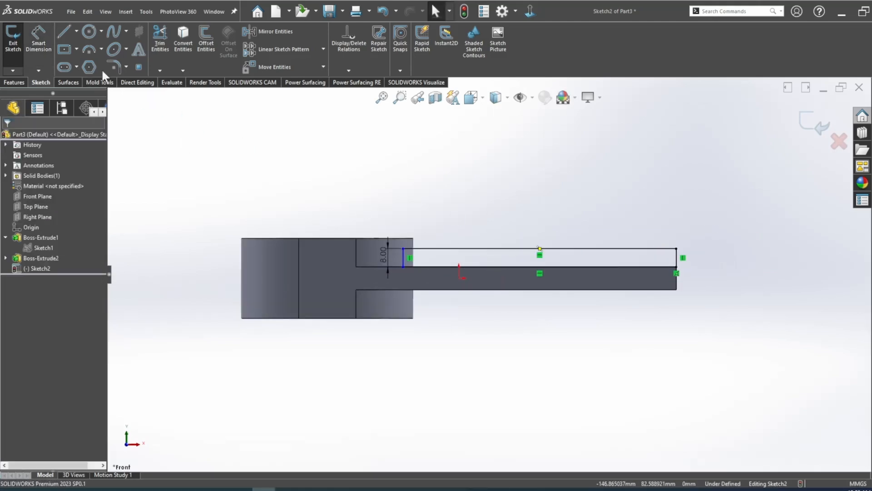
click(65, 49)
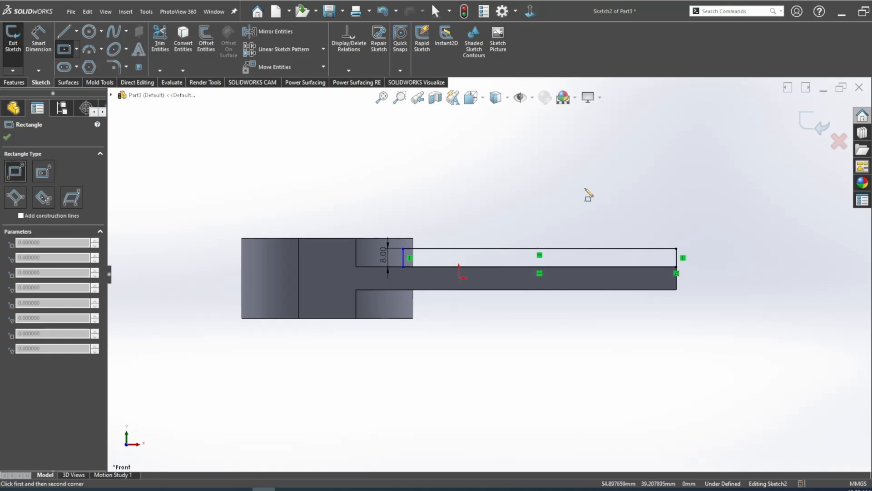
click(564, 174)
click(635, 256)
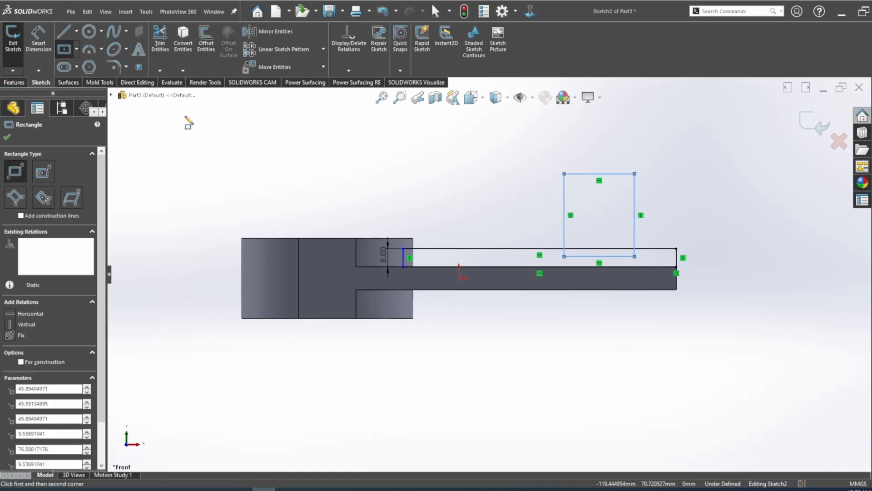
Sketch two concentric circles inside the upright rectangle, with radii of about 10 mm and 6.6 mm.
click(89, 33)
scroll(633, 178, down, 3)
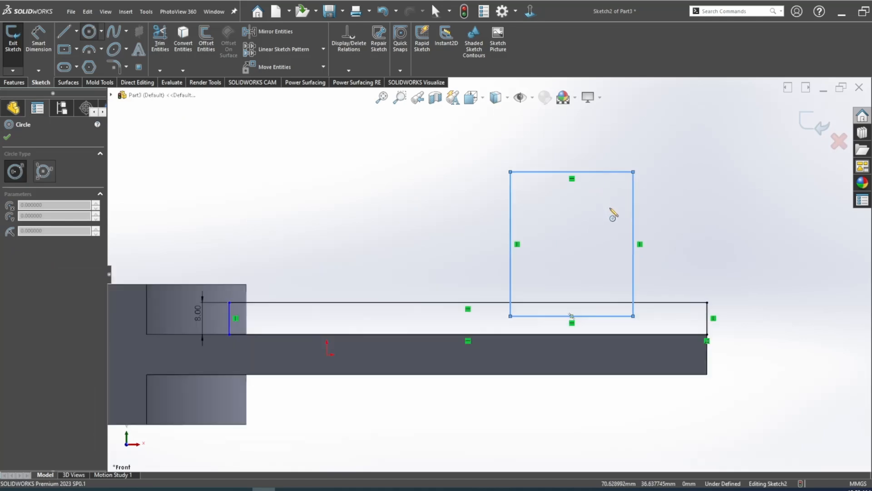
click(579, 219)
click(619, 233)
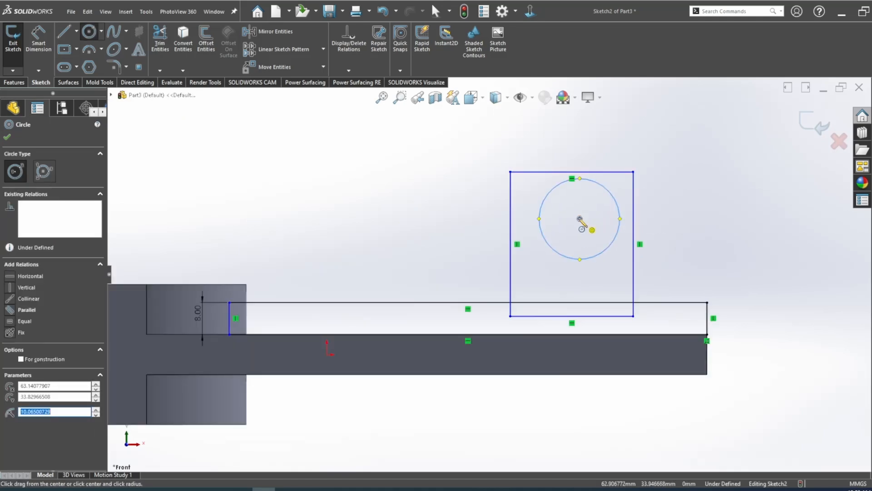
click(579, 219)
click(606, 221)
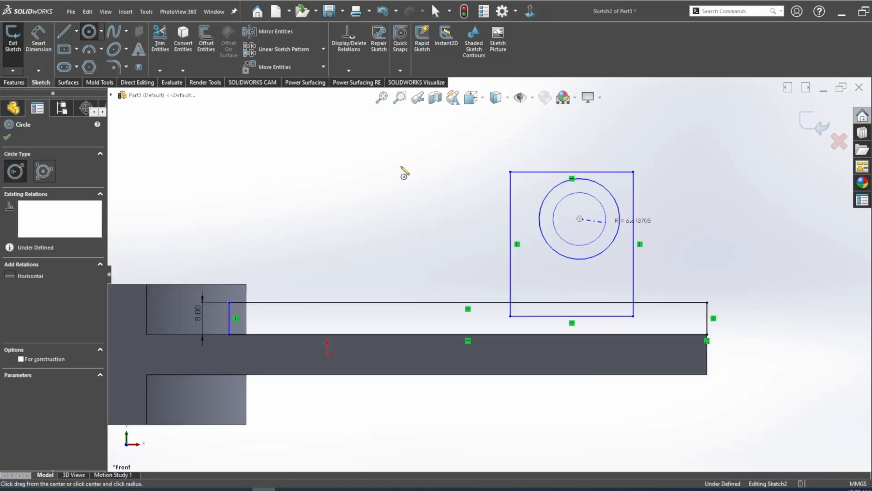
click(7, 137)
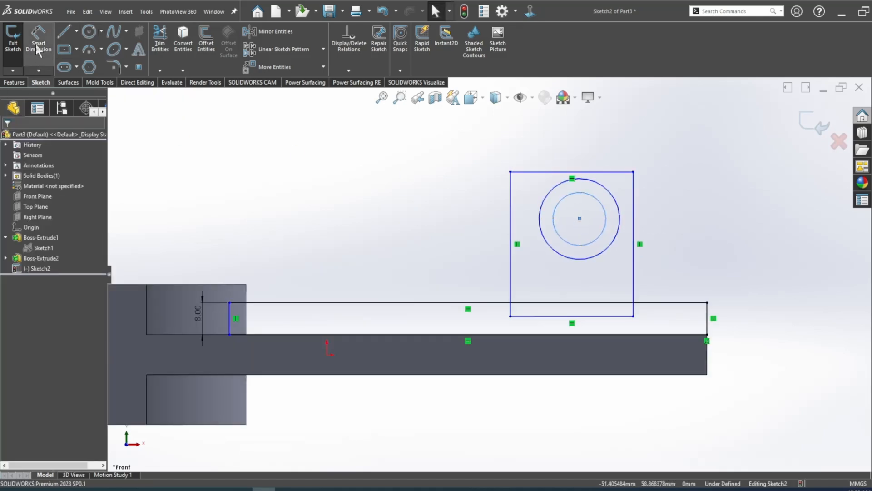
Dimension the two concentric circles, setting the outer diameter to 50 mm and the inner diameter to 25 mm.
click(619, 233)
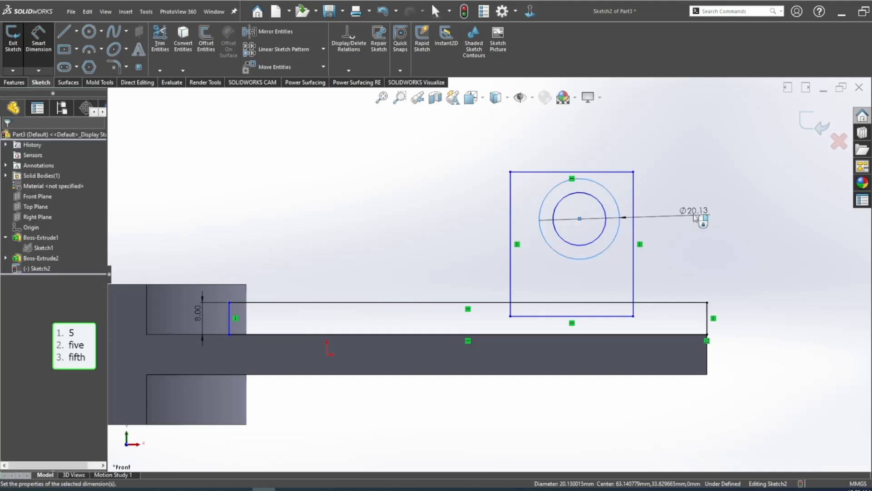
click(696, 219)
text(50)
key(Return)
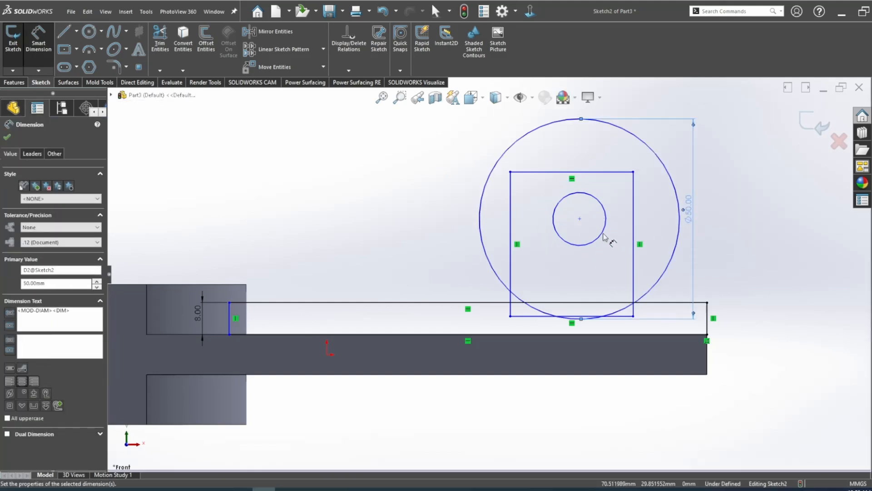
click(606, 233)
click(653, 232)
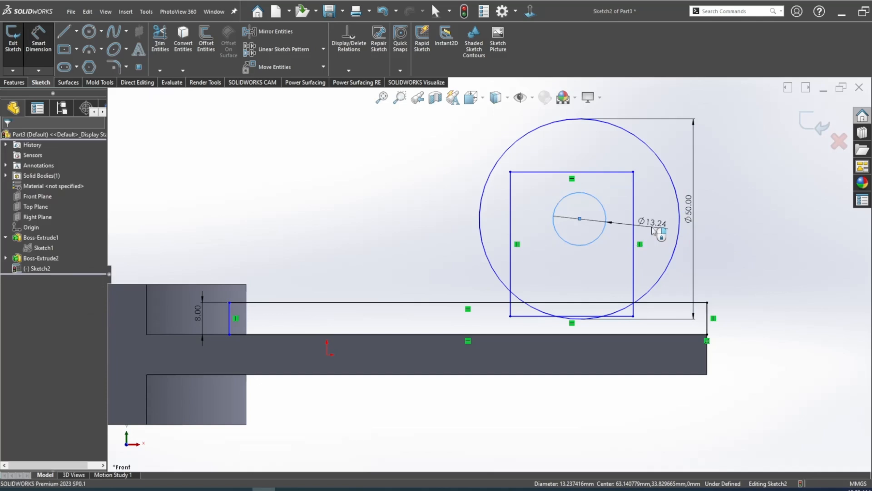
text(25)
key(Return)
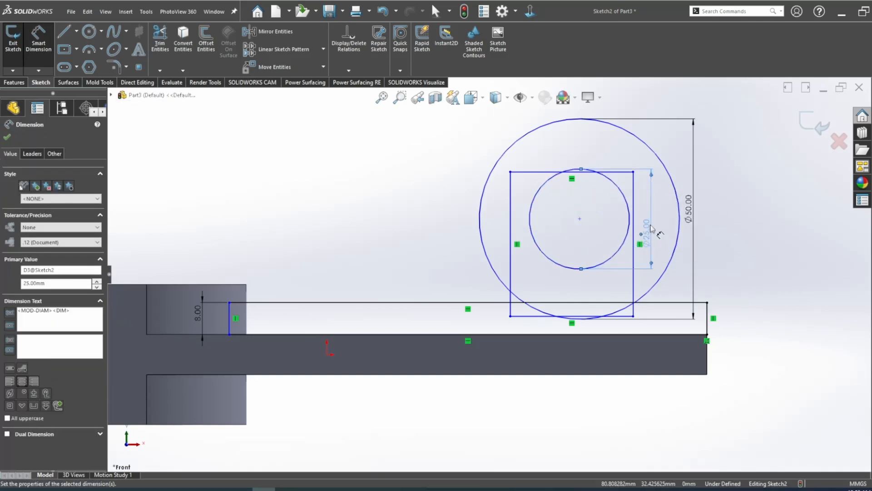
key(Escape)
key(z)
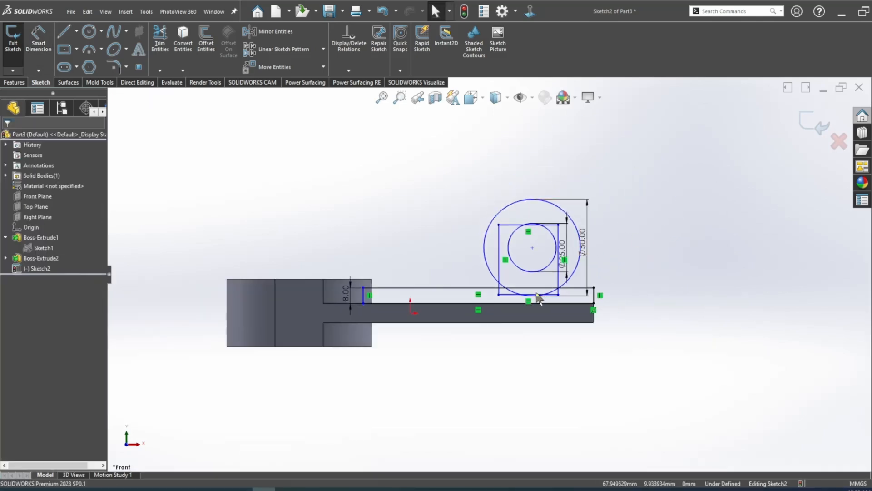
Make both vertical sides of the upright rectangle tangent to the 50 mm circle.
scroll(547, 296, down, 5)
scroll(589, 276, up, 3)
scroll(570, 261, down, 2)
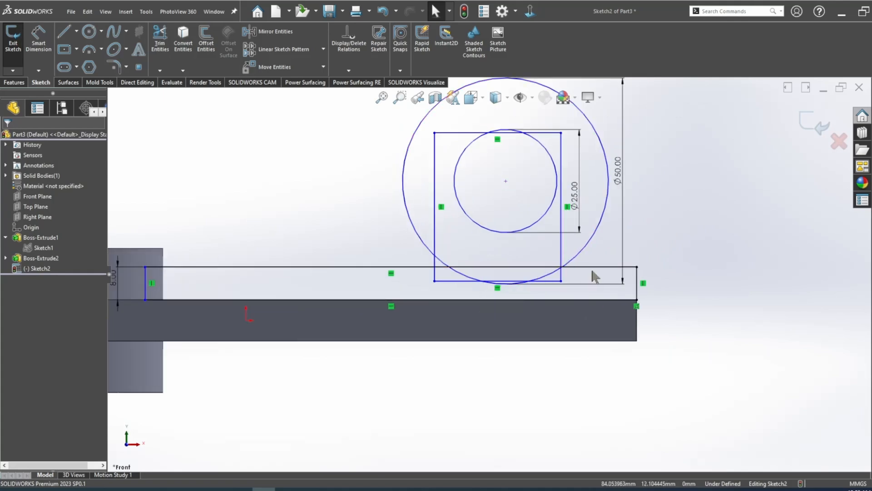
click(561, 241)
click(604, 214)
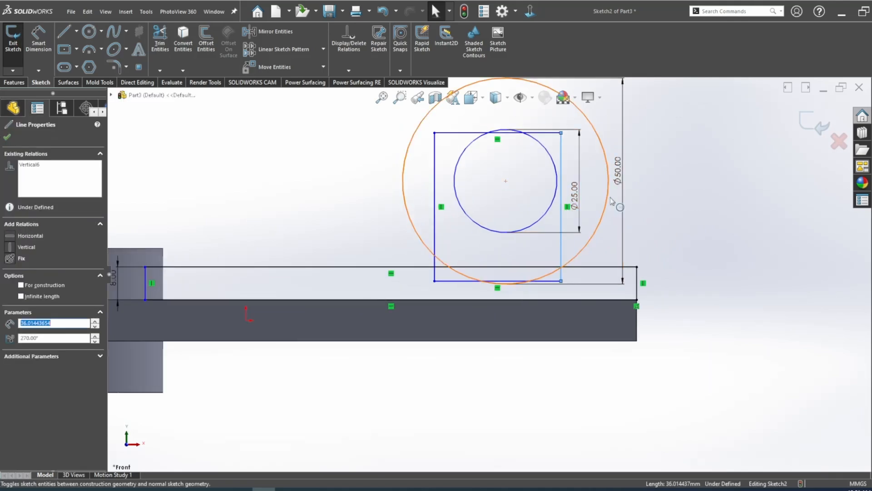
click(636, 169)
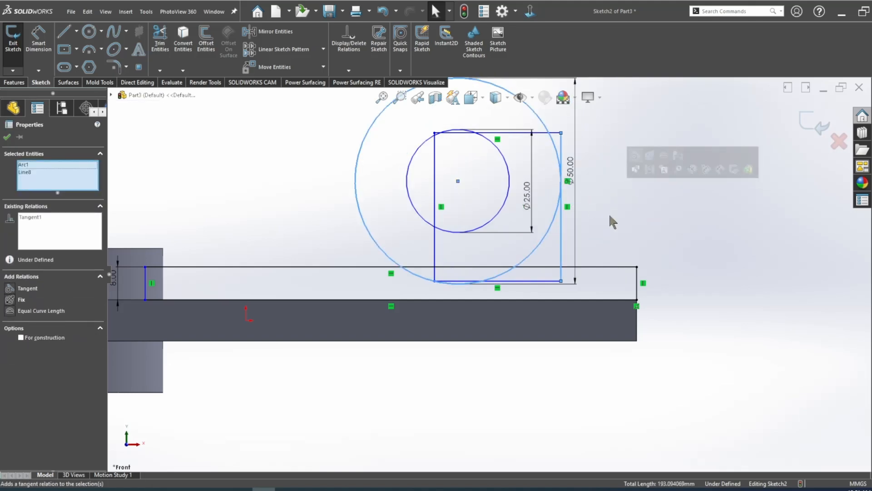
click(436, 217)
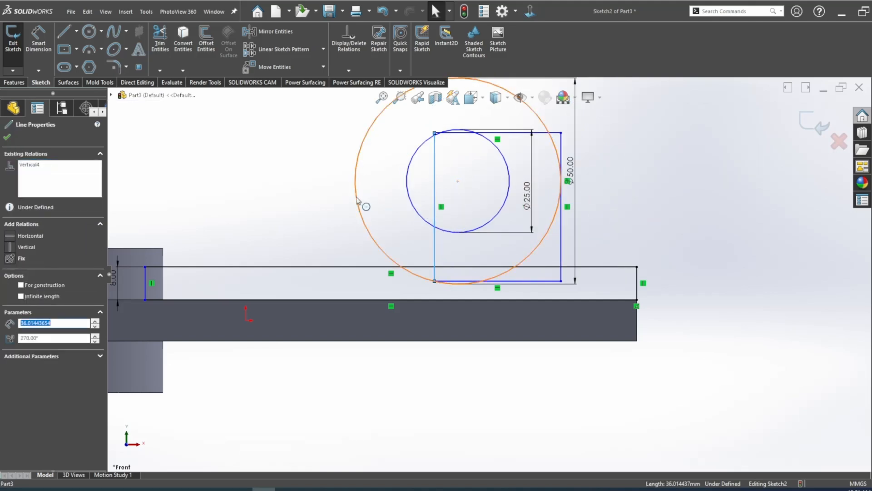
ctrl+click(357, 201)
click(381, 153)
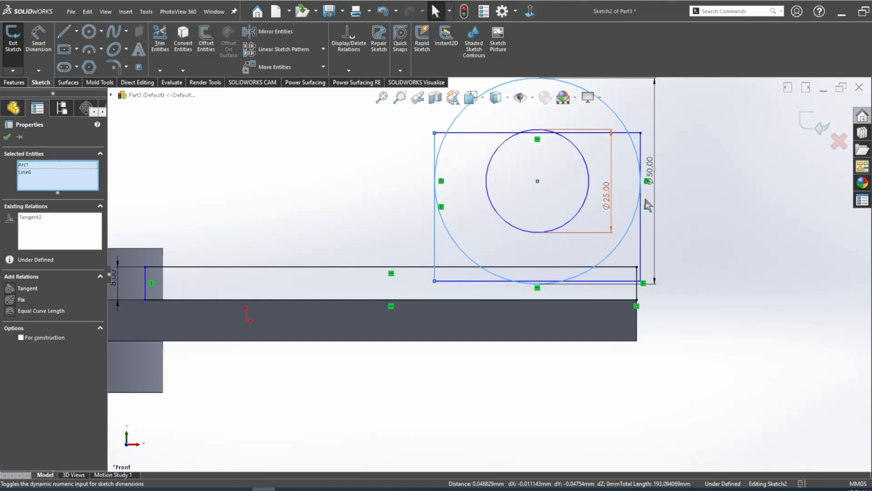
click(691, 198)
Delete the upright rectangle's two horizontal lines and the low rectangle's vertical line at the plate's free end.
scroll(640, 249, up, 3)
scroll(505, 275, up, 2)
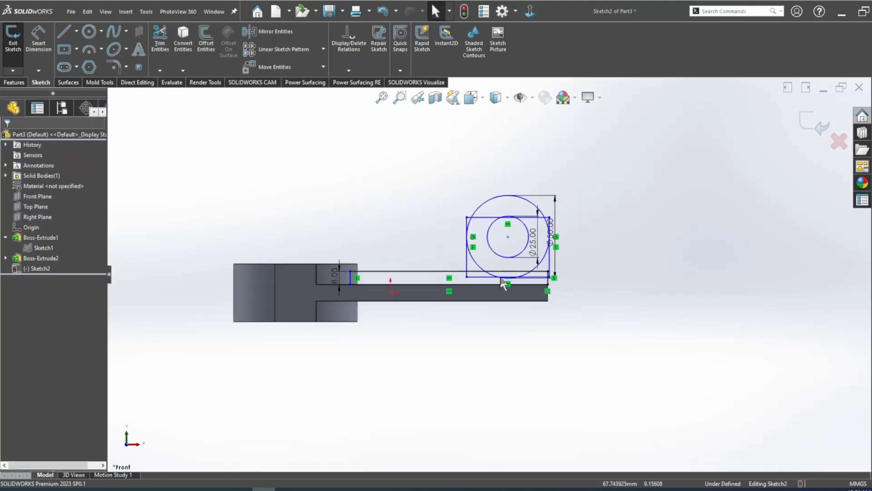
scroll(502, 283, down, 2)
scroll(473, 277, down, 2)
scroll(631, 264, down, 2)
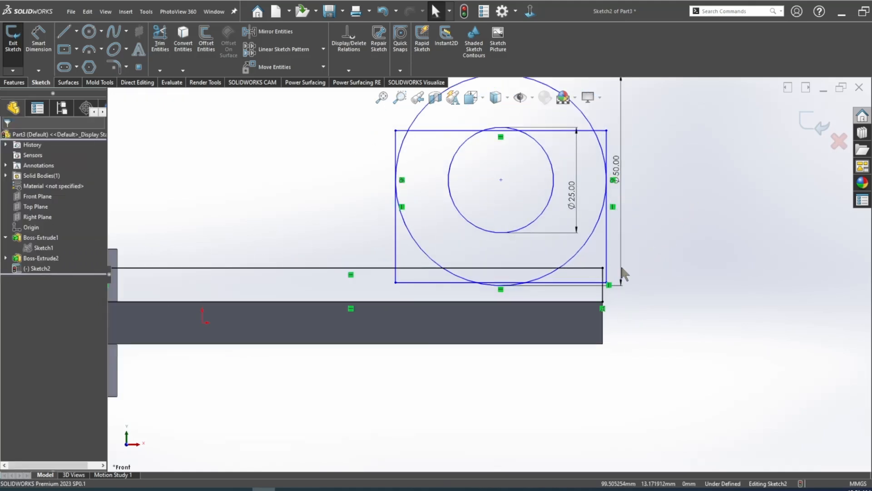
scroll(605, 293, down, 2)
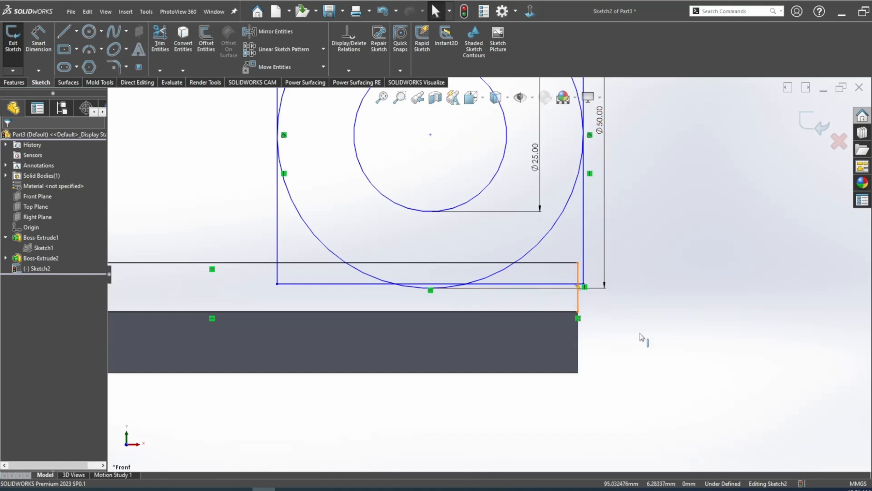
click(578, 303)
scroll(640, 334, up, 4)
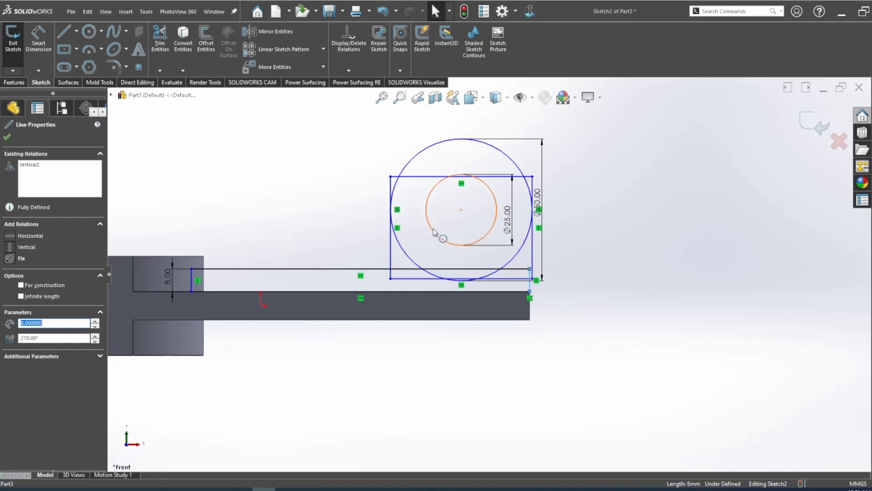
scroll(422, 229, down, 2)
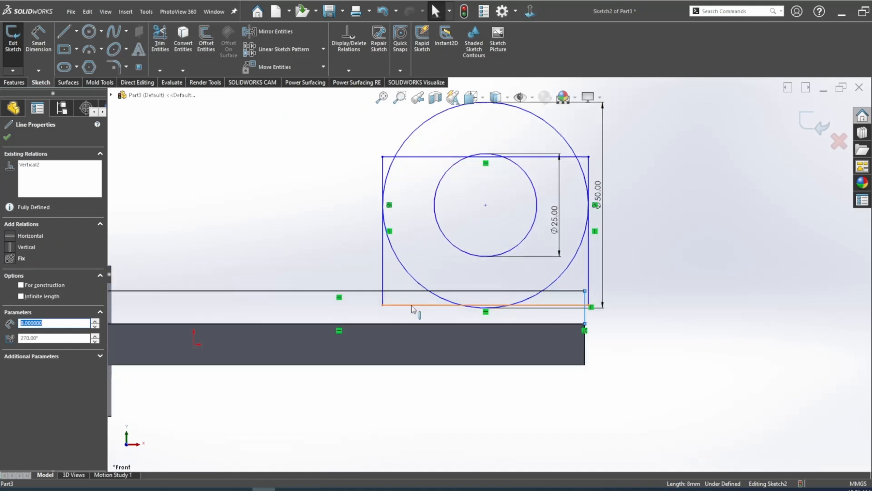
click(412, 306)
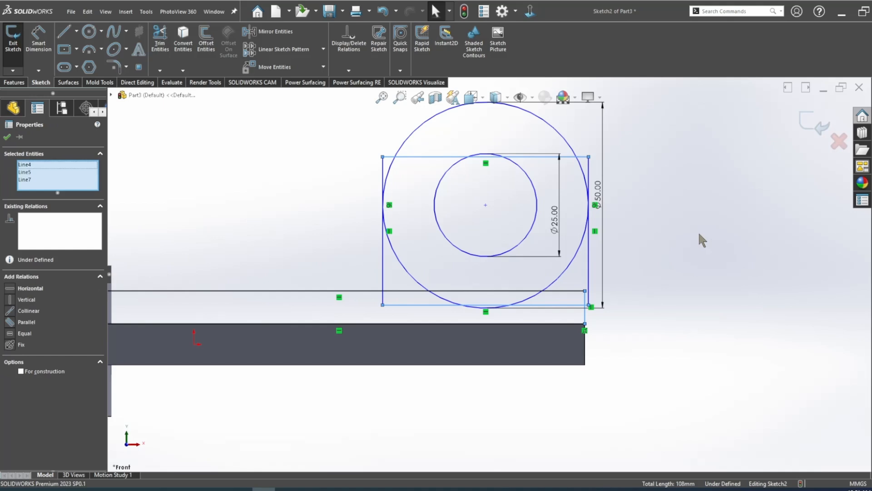
key(Delete)
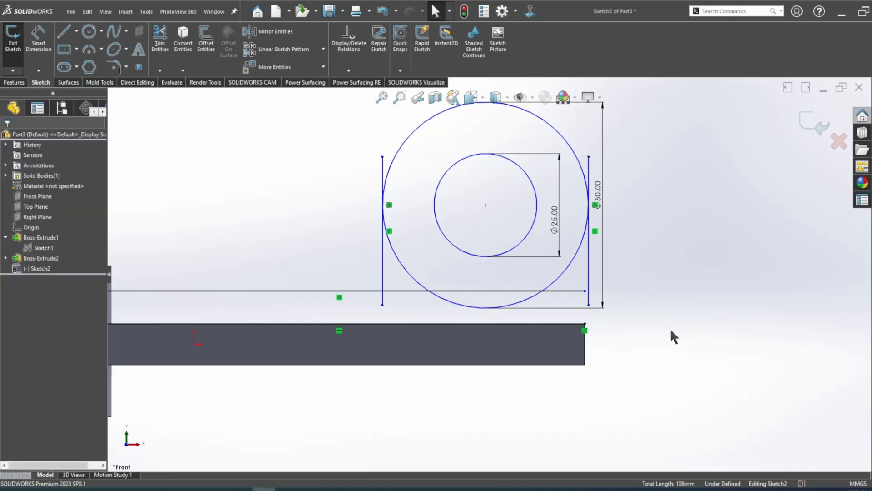
Extend the outer vertical tangent line down to the plate's top corner at its free end.
scroll(646, 326, up, 1)
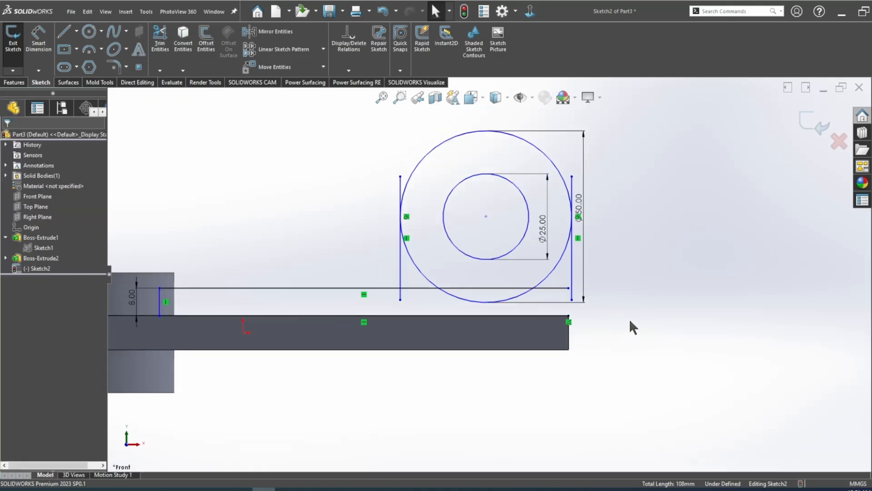
scroll(630, 321, down, 1)
drag(559, 293, 552, 307)
scroll(489, 273, up, 1)
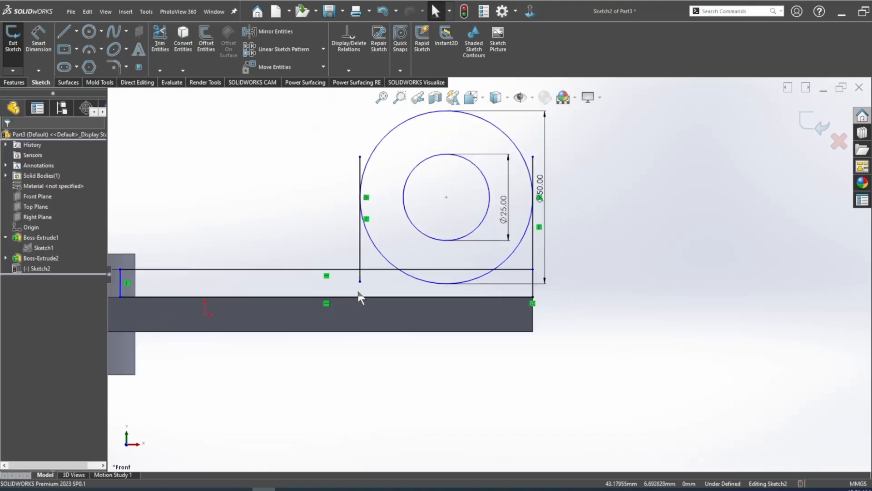
Shorten both vertical tangent lines so their upper ends sit on the outer circle at the height of its centre.
drag(360, 158, 360, 197)
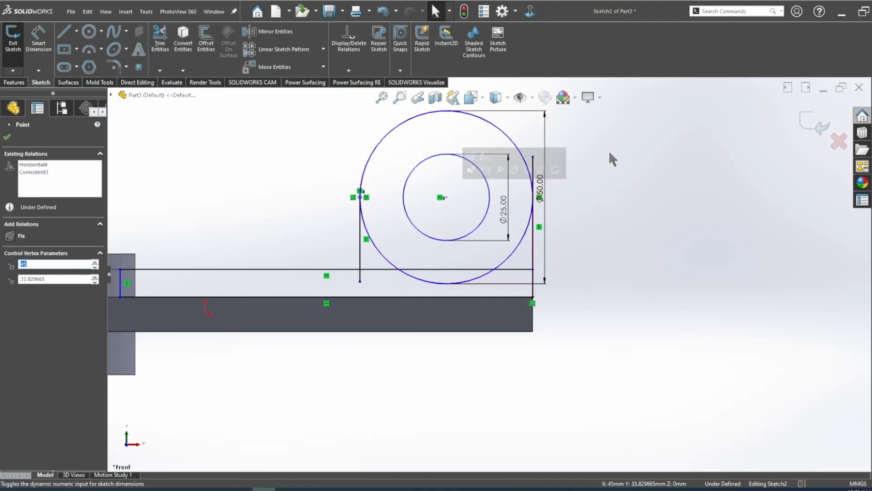
click(639, 209)
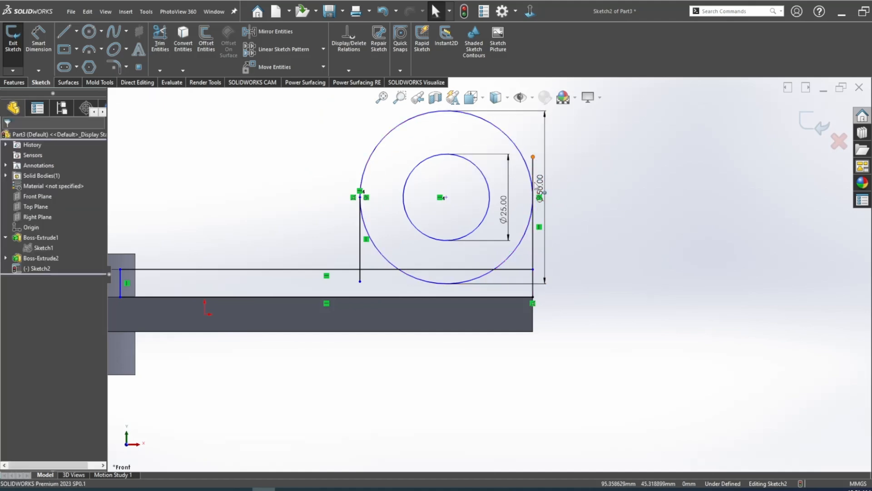
drag(534, 159, 533, 198)
click(664, 242)
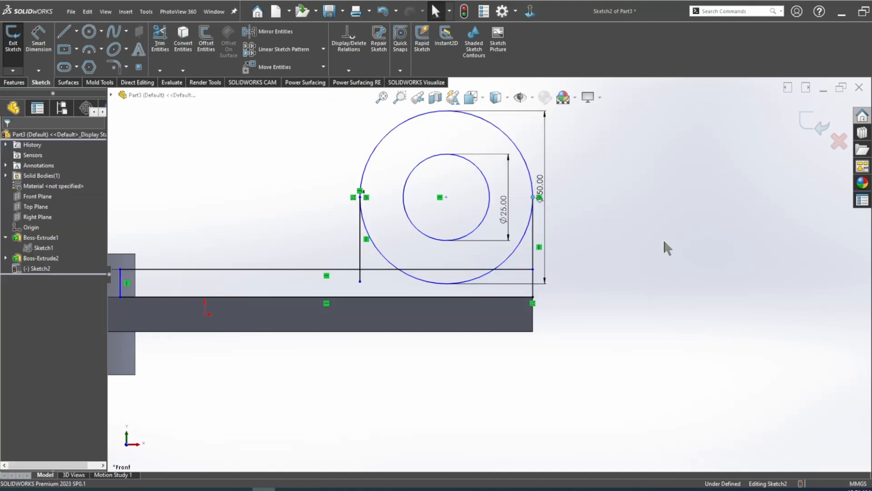
Consult the mechanical.jpg reference drawing and dimension the circles' centre 55.5 mm above the plate's top edge.
scroll(529, 300, up, 3)
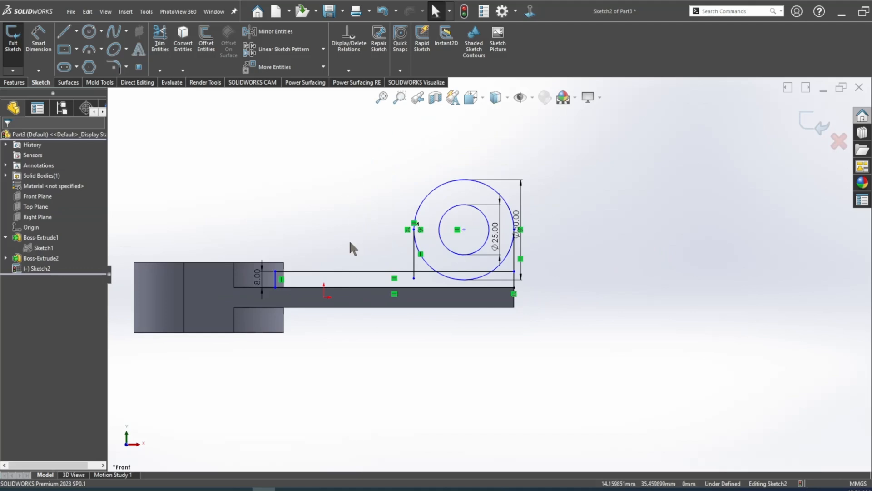
scroll(305, 290, down, 3)
scroll(278, 326, up, 1)
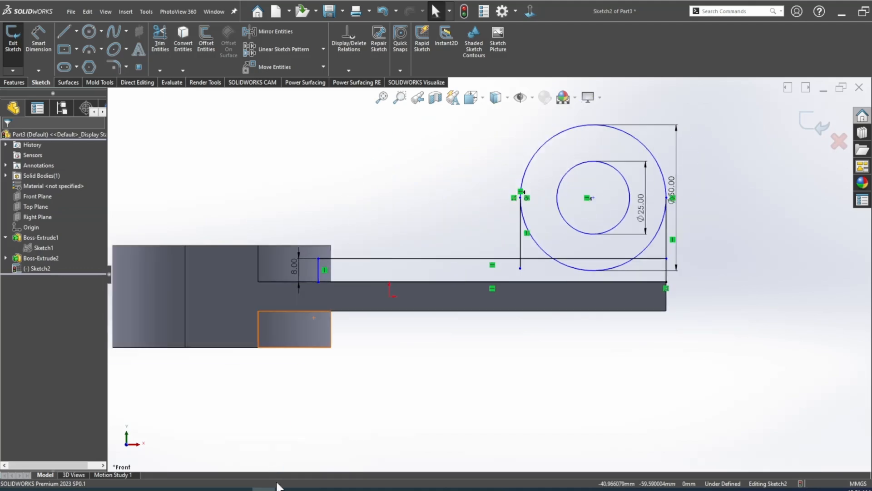
key(alt+Tab)
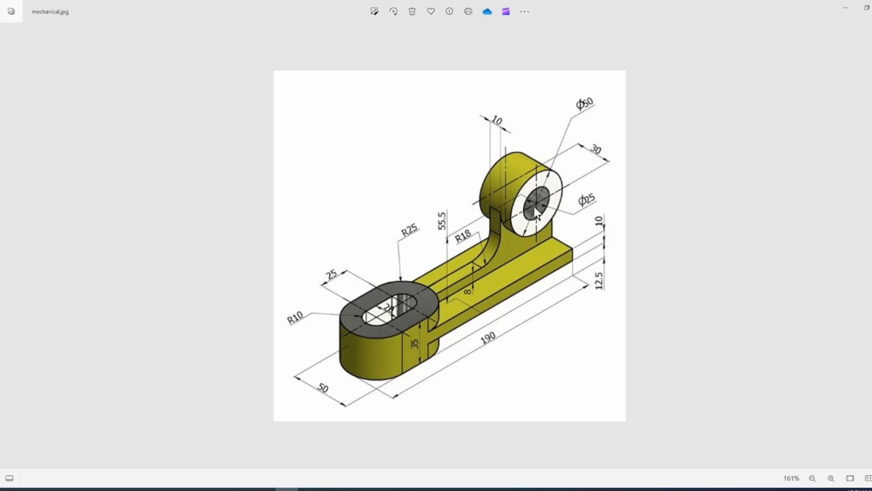
click(286, 489)
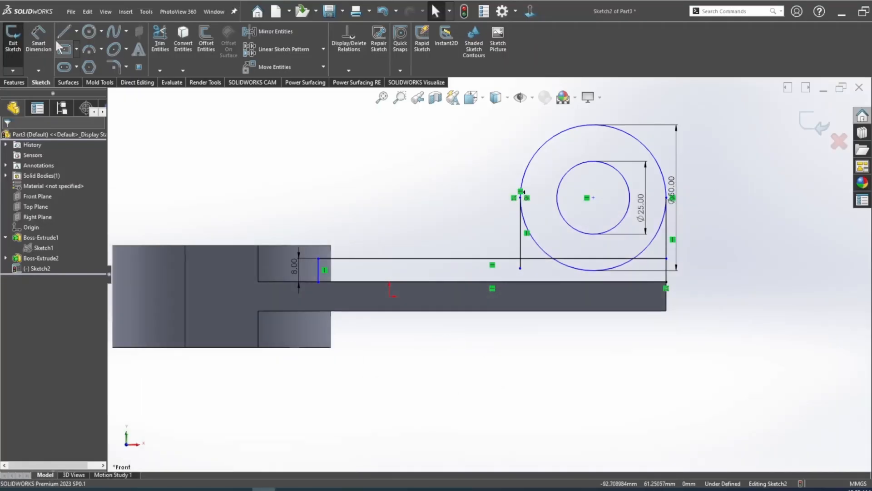
click(37, 46)
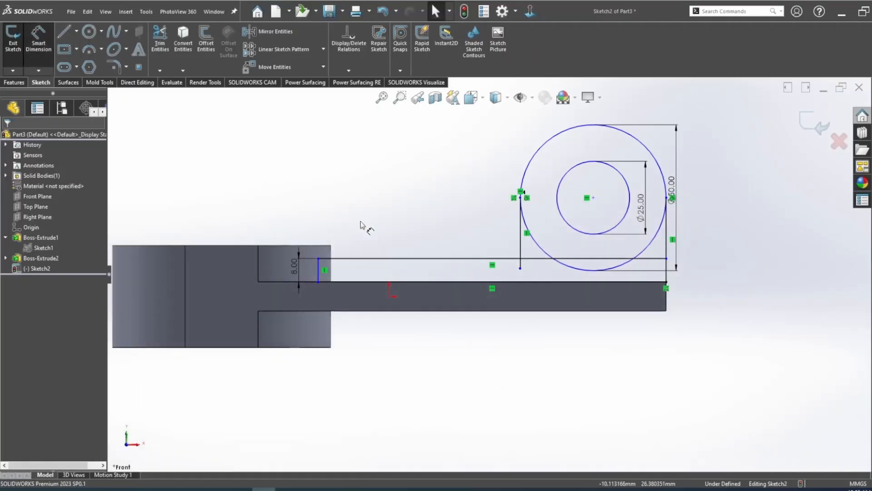
click(378, 282)
click(594, 197)
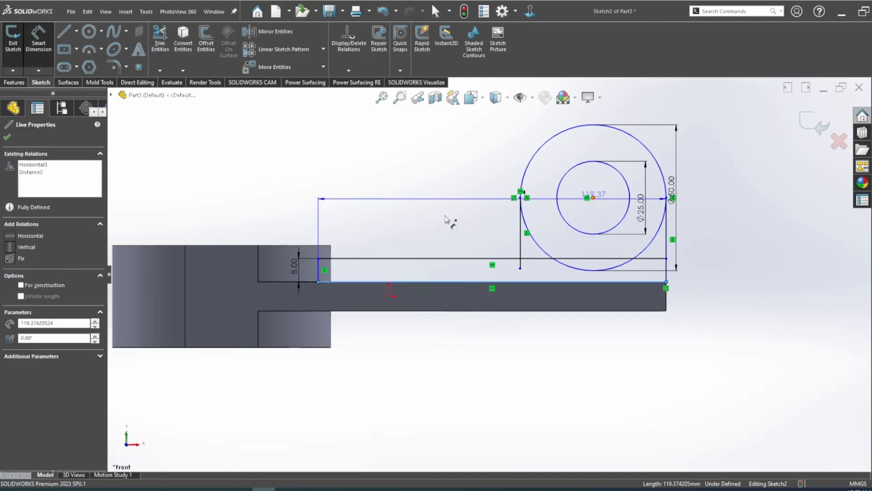
click(445, 216)
text(55.5)
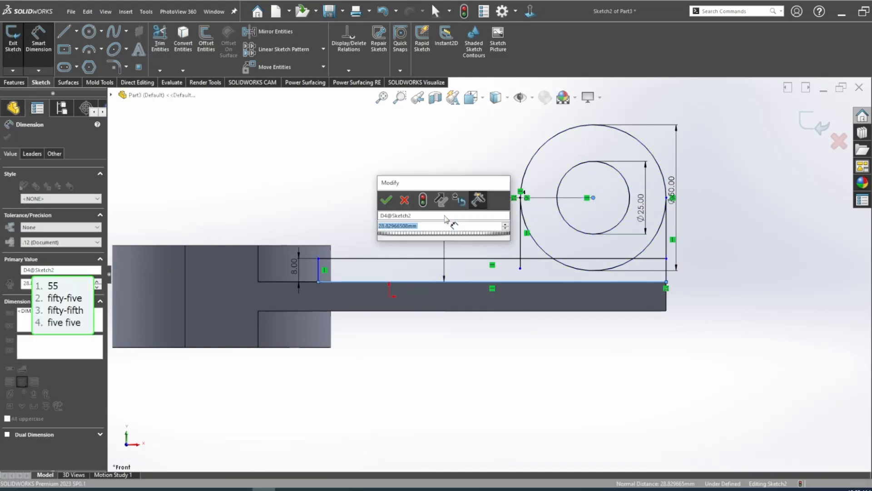
key(Return)
scroll(417, 314, up, 3)
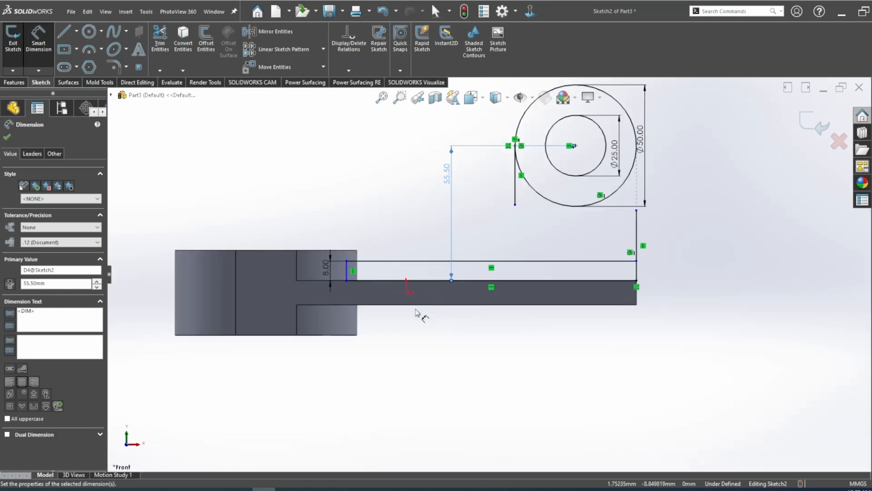
click(7, 139)
Extend the inner vertical line down to the low rectangle's top line and the outer one up to the circle's side point.
scroll(514, 232, down, 2)
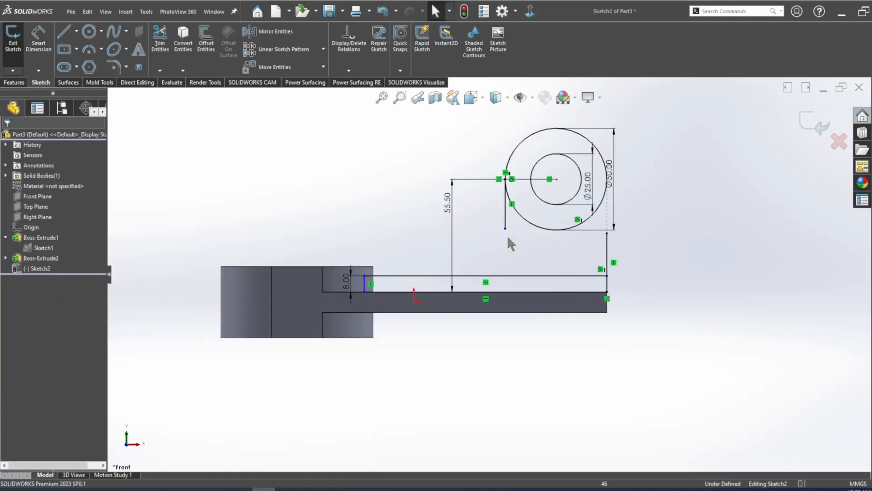
drag(505, 229, 505, 275)
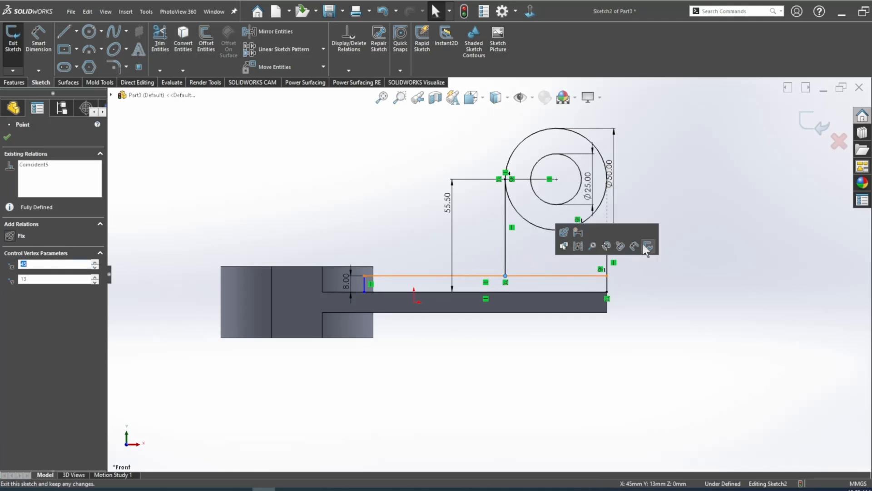
drag(608, 233, 607, 179)
click(672, 215)
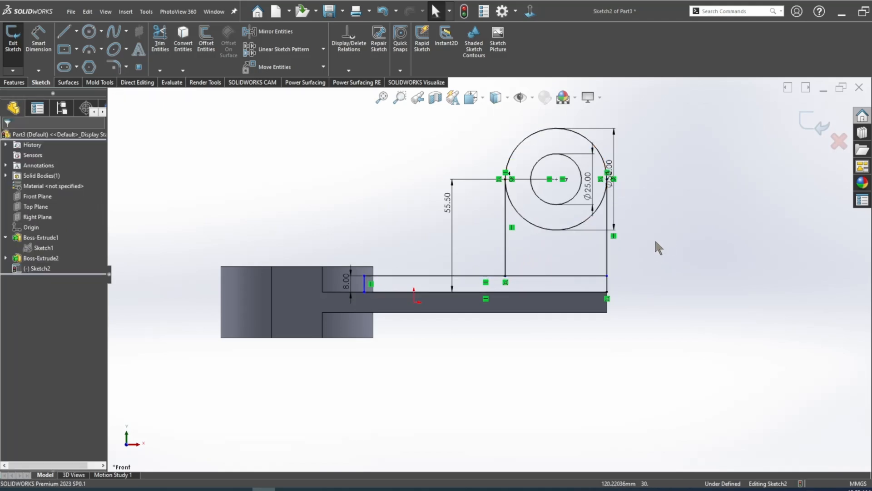
Dimension the low rectangle's end near the slotted boss 3 mm horizontally from the boss's upper corner.
scroll(342, 281, down, 3)
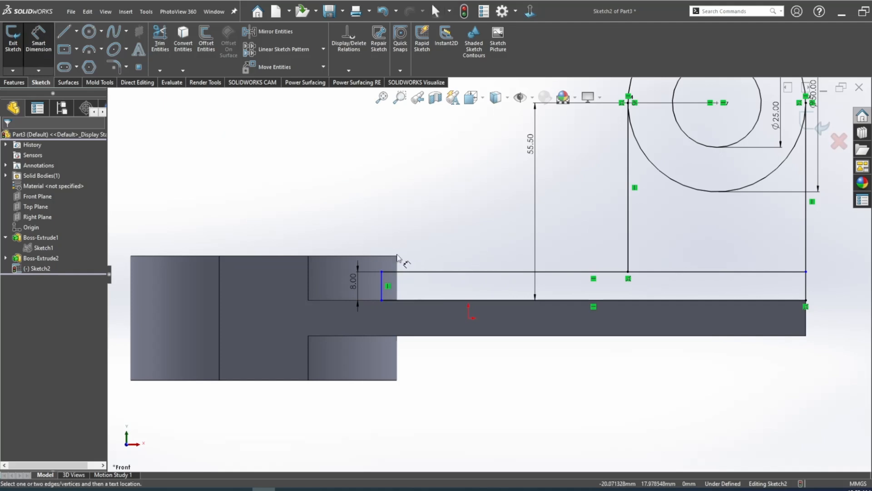
click(397, 255)
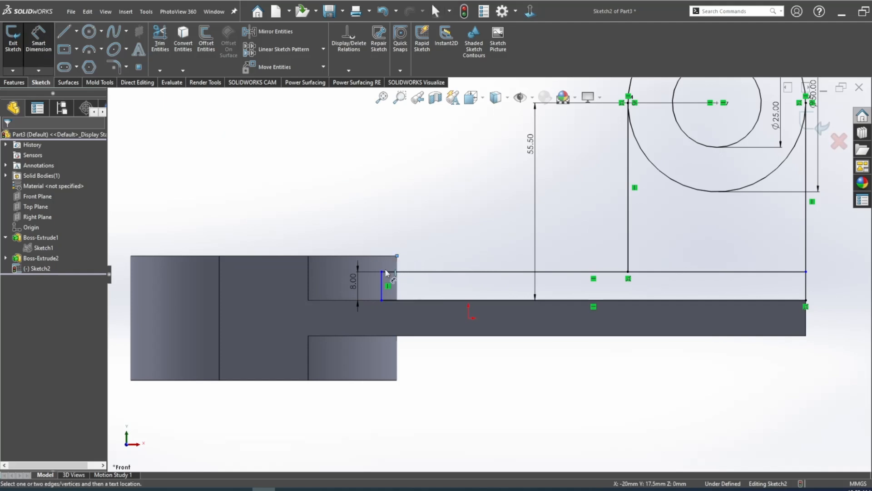
click(382, 271)
click(387, 226)
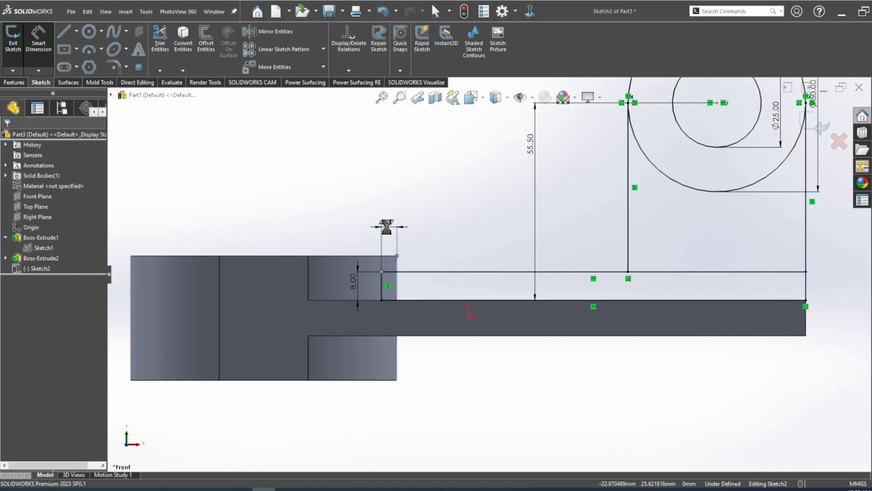
text(3.00mm)
key(Return)
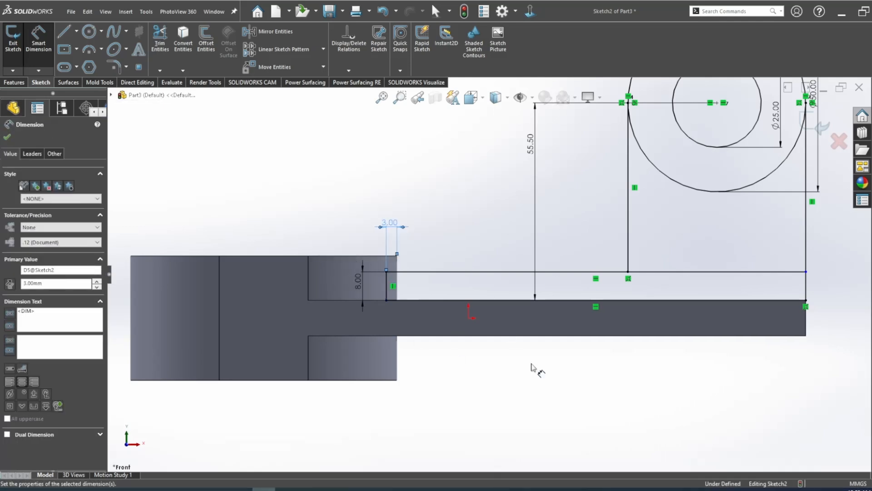
click(585, 389)
Trim away the low rectangle's top line between the inner and outer vertical lines below the circles.
scroll(661, 254, up, 3)
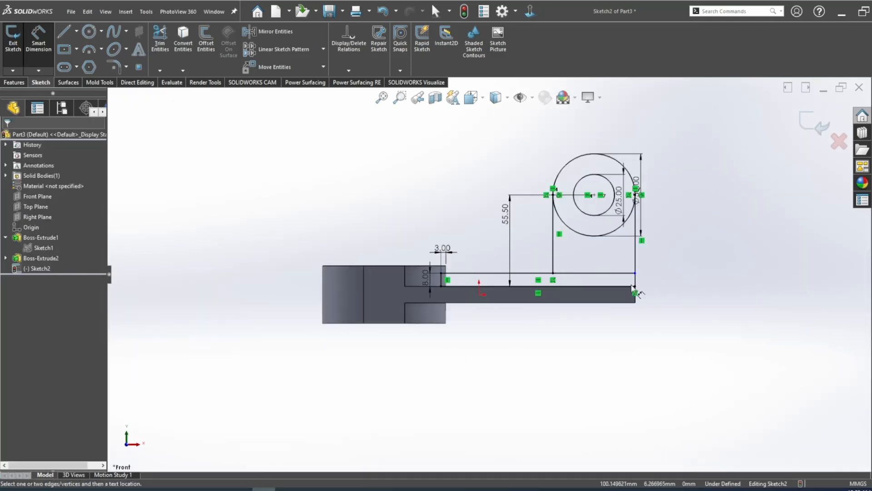
scroll(624, 285, down, 2)
scroll(591, 275, down, 1)
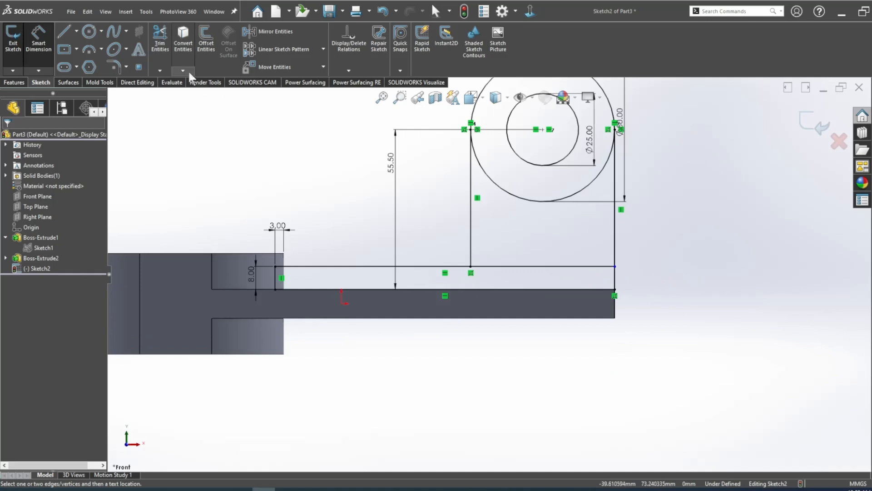
click(160, 45)
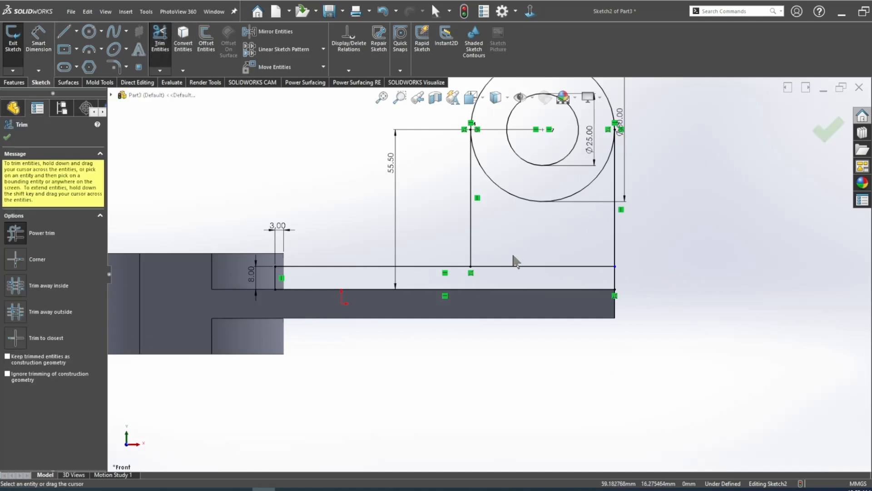
drag(517, 266, 512, 273)
scroll(600, 326, up, 3)
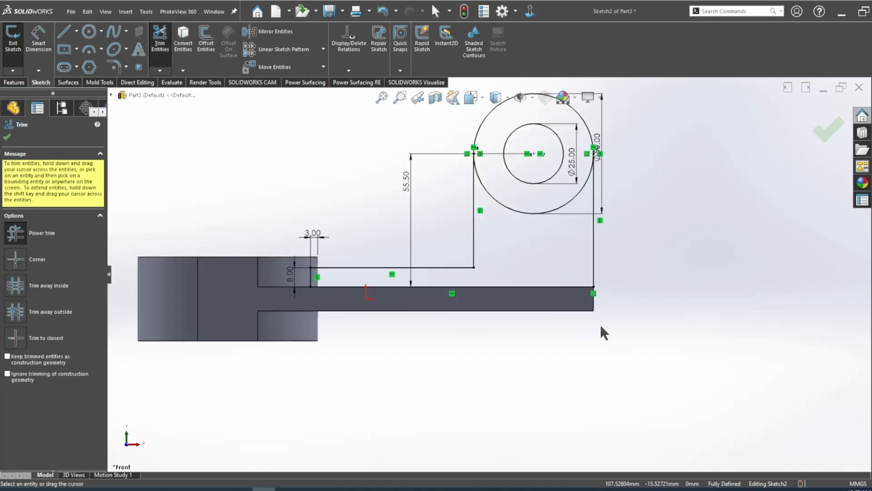
scroll(477, 186, down, 3)
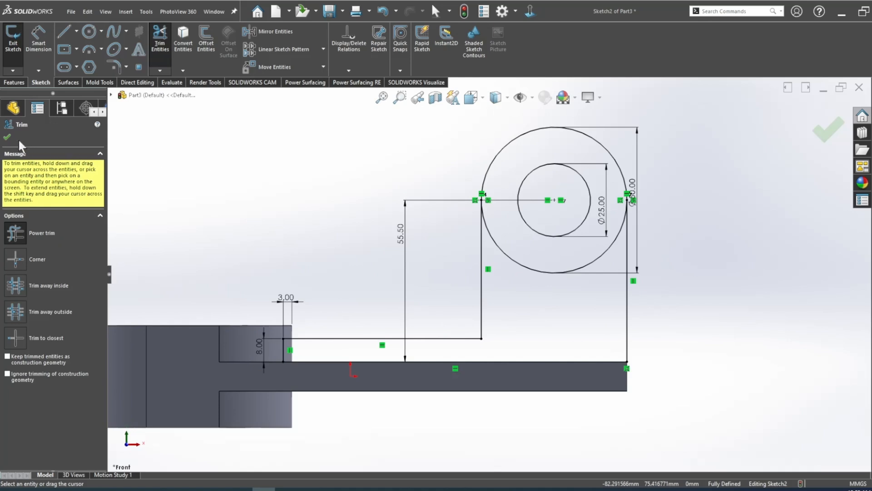
click(7, 137)
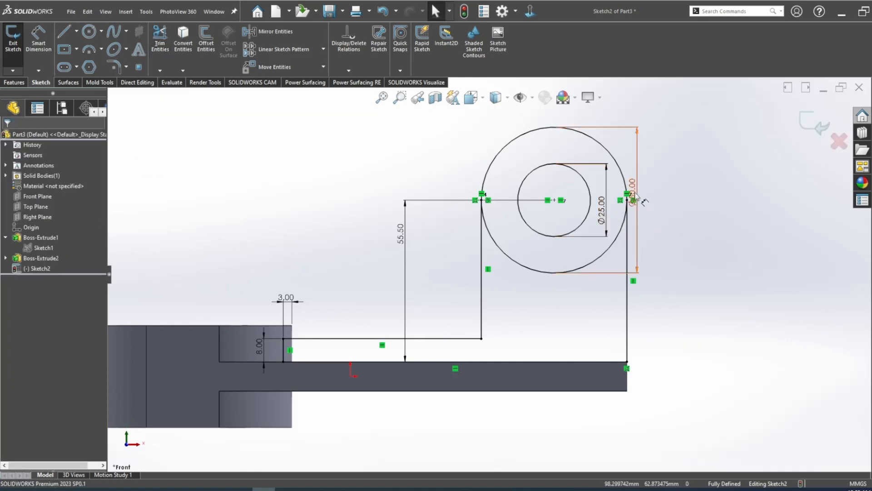
Reposition the 50 mm and 25 mm diameter dimensions clear of the circles, outside the outer vertical line.
drag(631, 191, 727, 179)
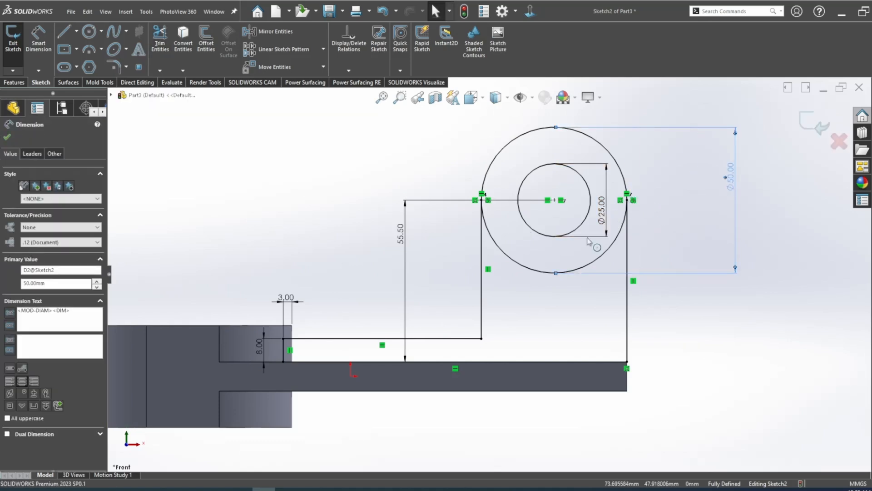
drag(603, 215, 671, 224)
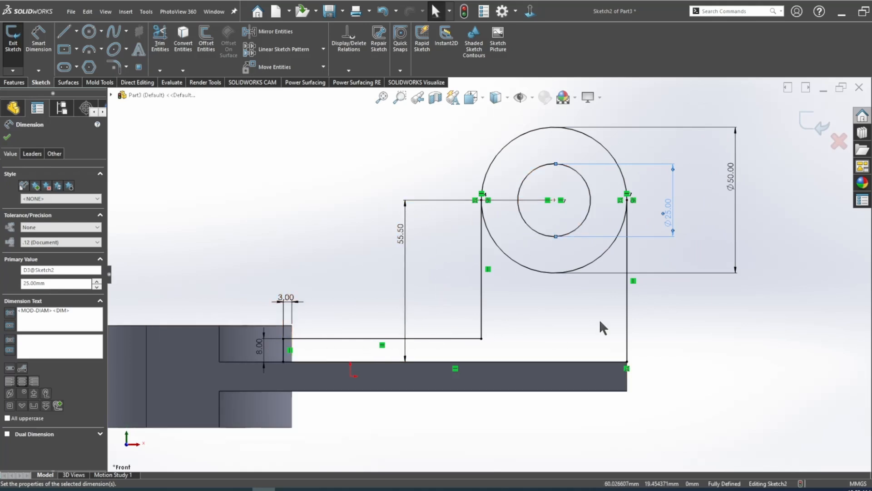
click(698, 352)
scroll(631, 300, up, 3)
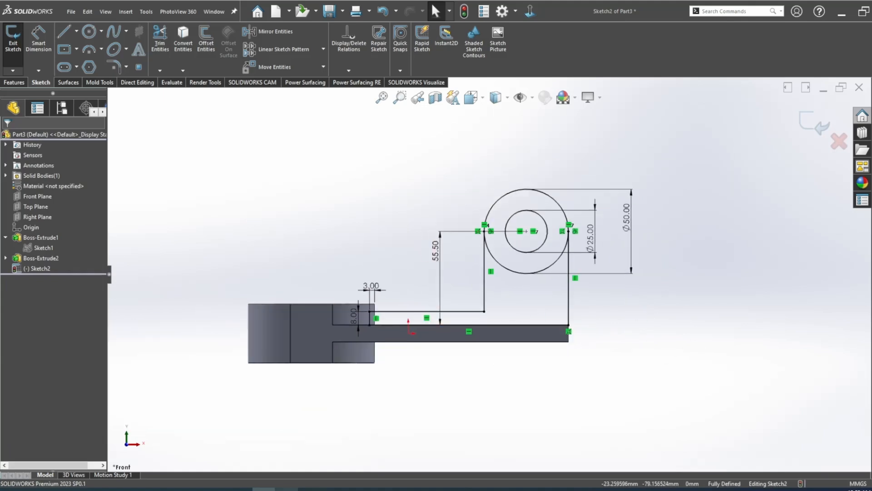
Consult the mechanical.jpg reference drawing and add an 18 mm sketch fillet where the inner vertical line meets the low horizontal line.
key(alt+Tab)
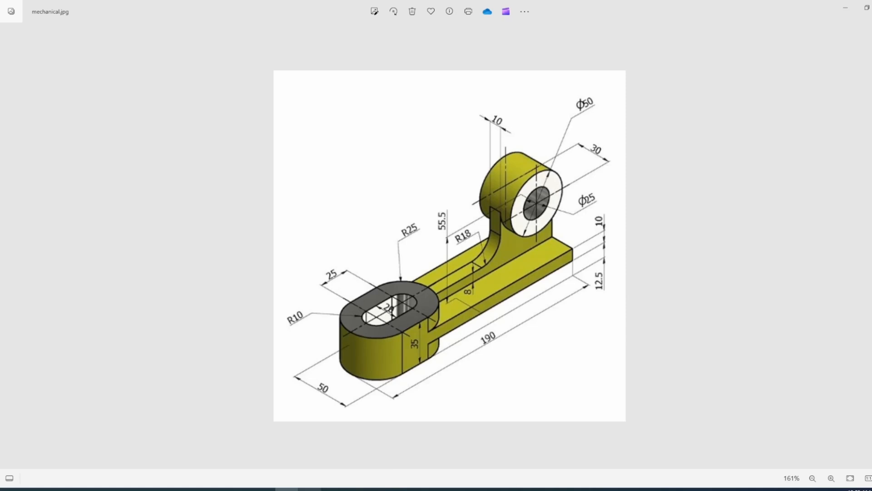
click(263, 489)
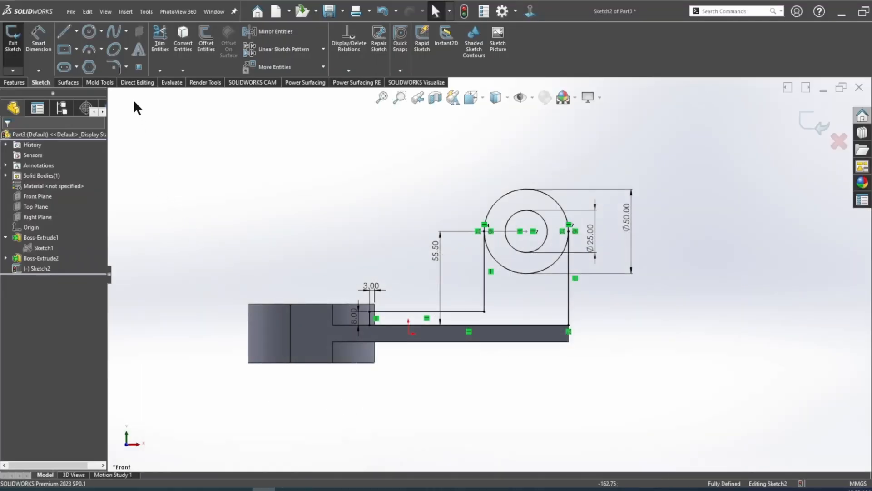
click(114, 67)
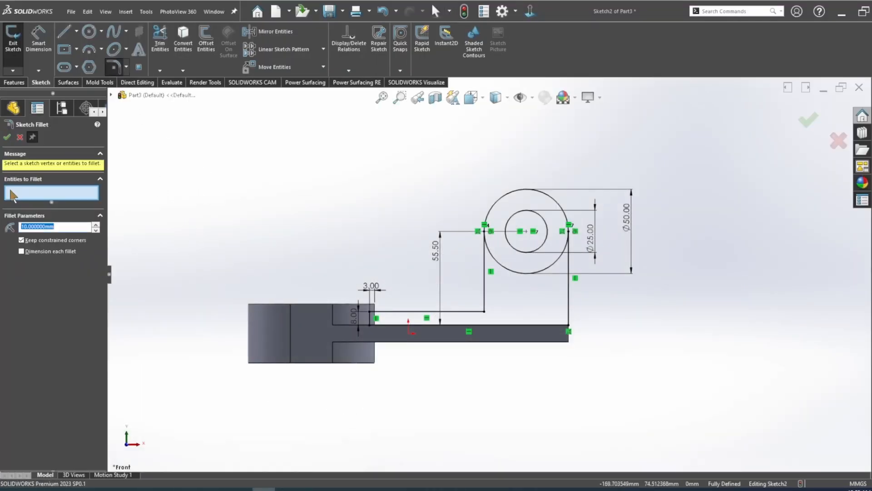
text(18)
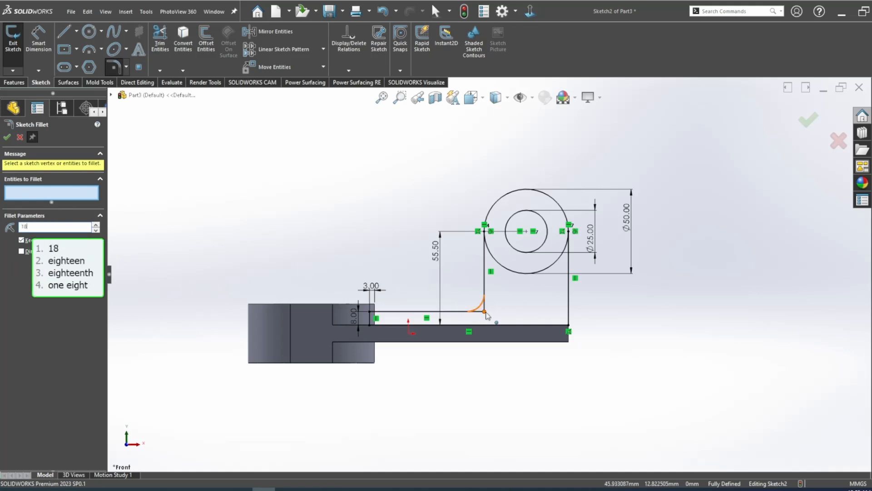
click(475, 311)
click(7, 137)
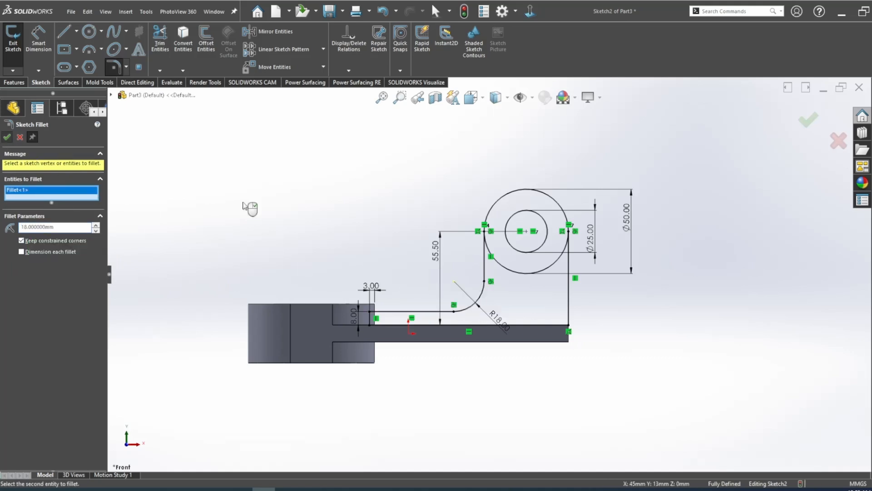
click(6, 136)
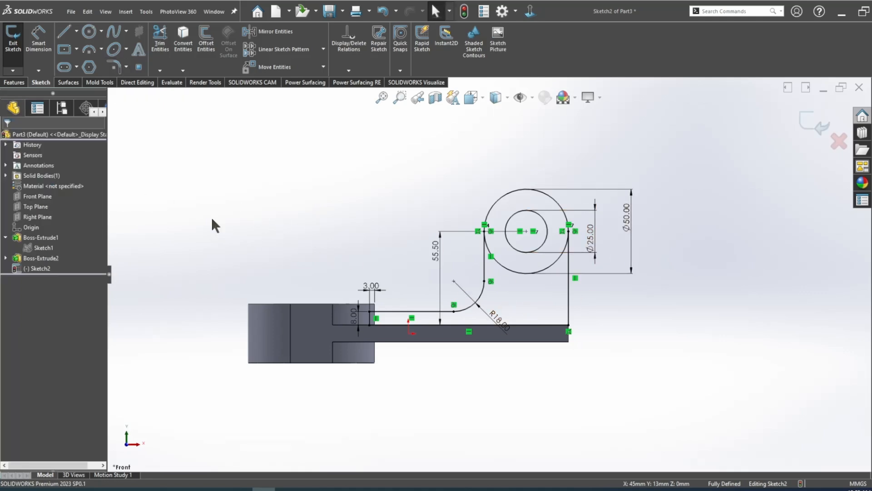
Extrude the rib region below the outer circle 10 mm with Mid Plane, checking the thickness in the reference drawing.
click(9, 83)
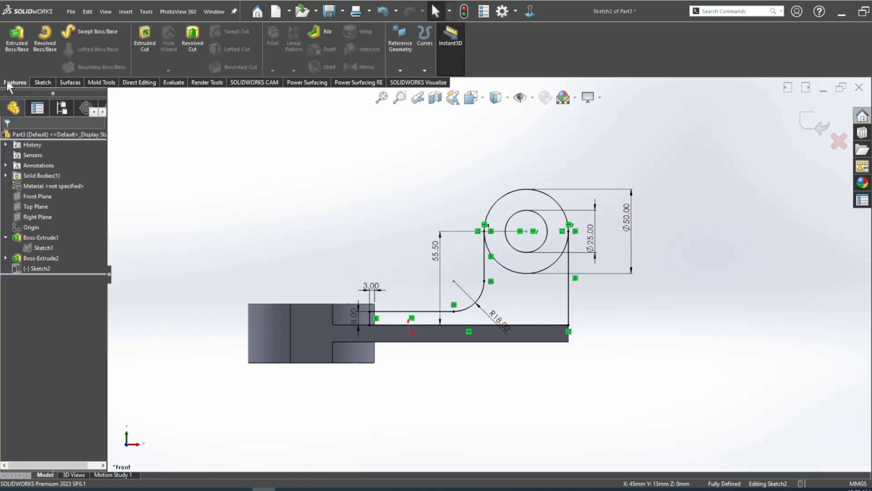
click(17, 38)
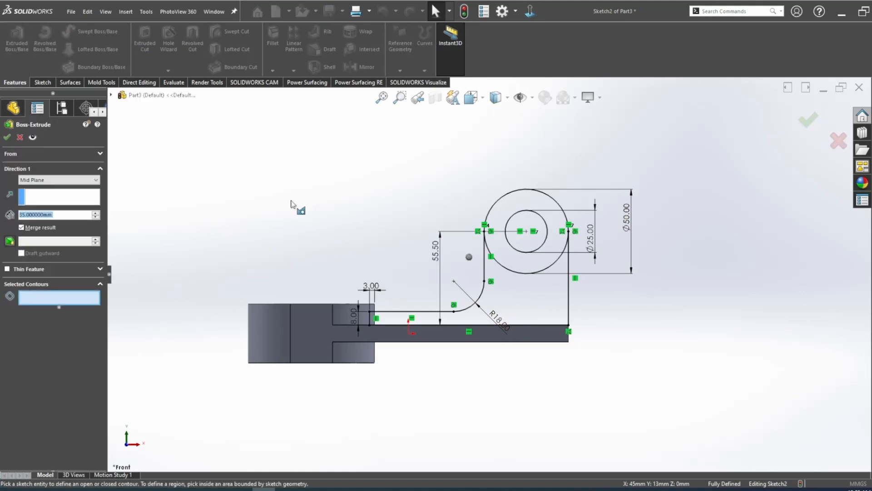
click(506, 308)
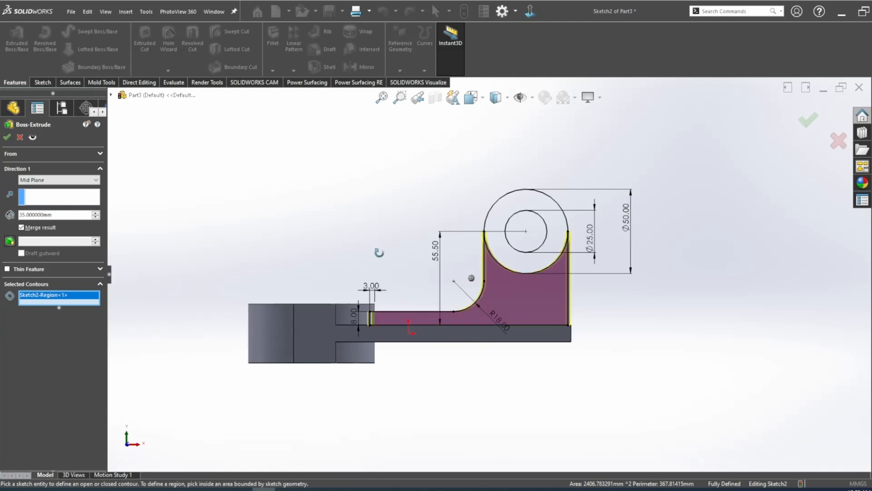
click(287, 489)
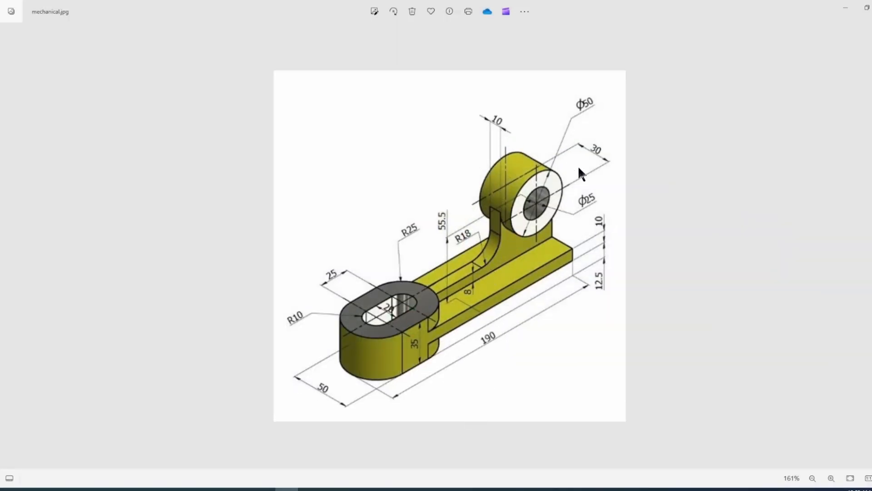
click(264, 489)
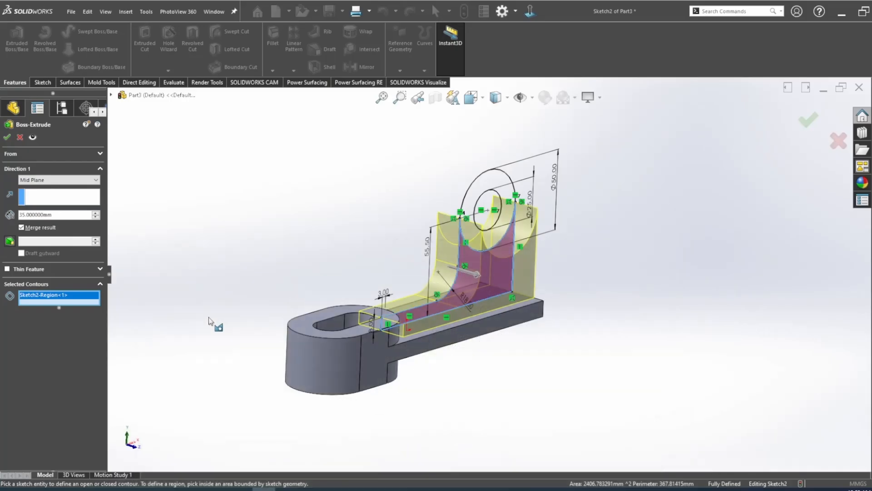
drag(62, 215, 2, 219)
text(10)
key(Return)
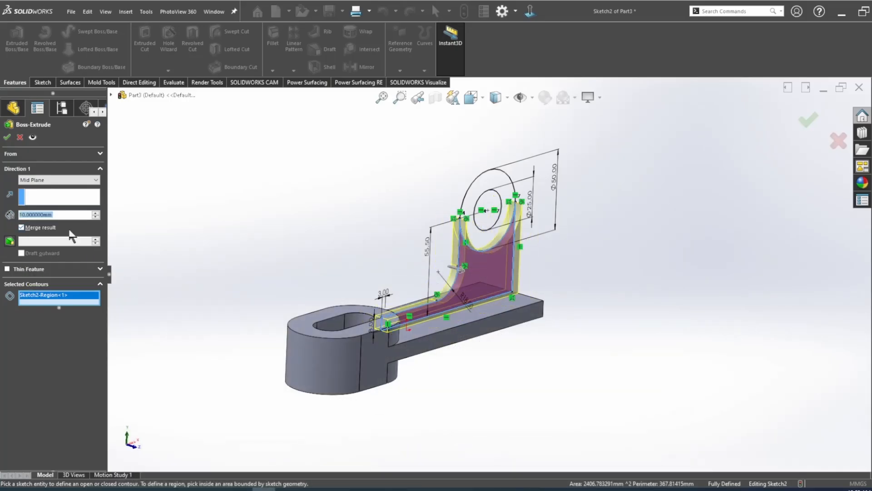
click(7, 137)
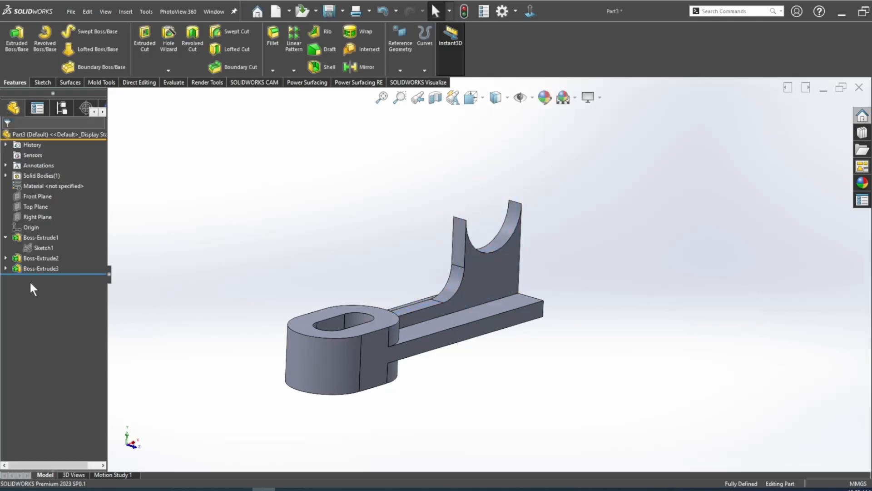
Reuse the rib's sketch to extrude the ring between the two circles 30 mm with Mid Plane.
click(6, 268)
click(41, 278)
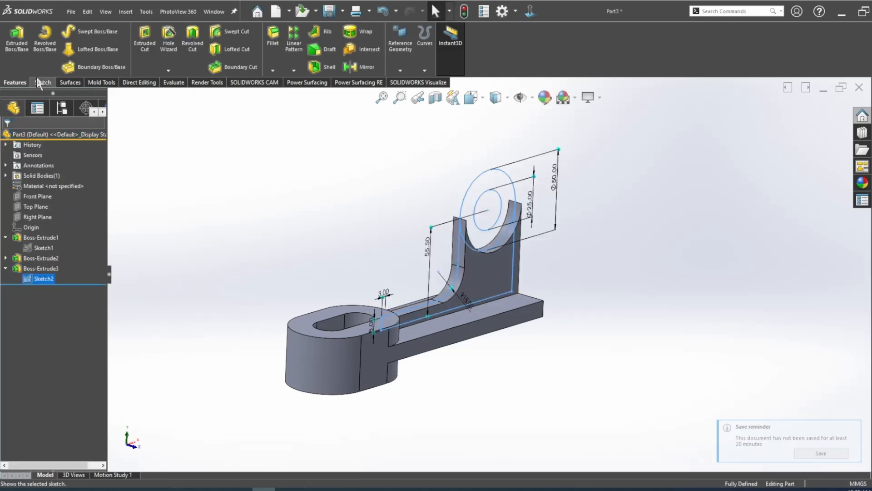
click(17, 49)
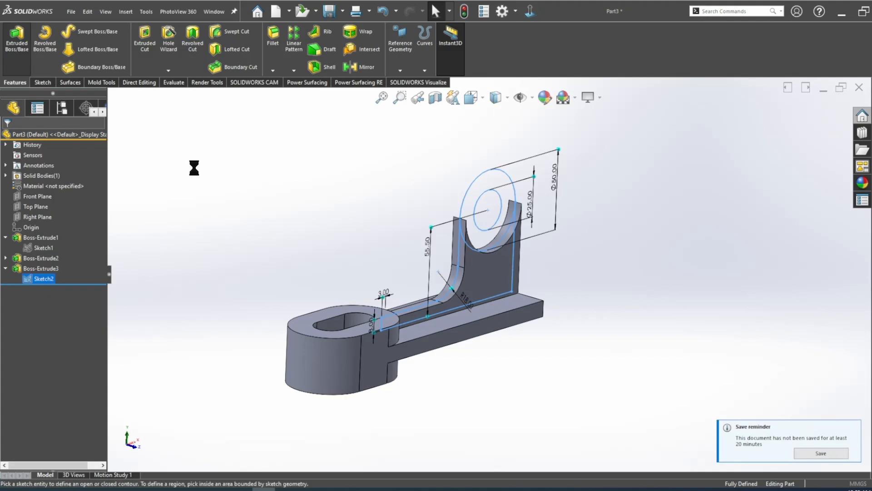
click(45, 302)
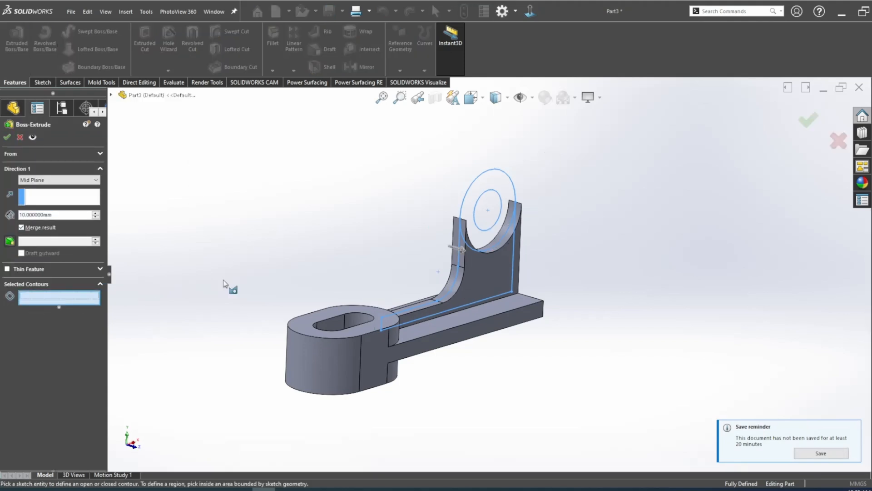
click(508, 210)
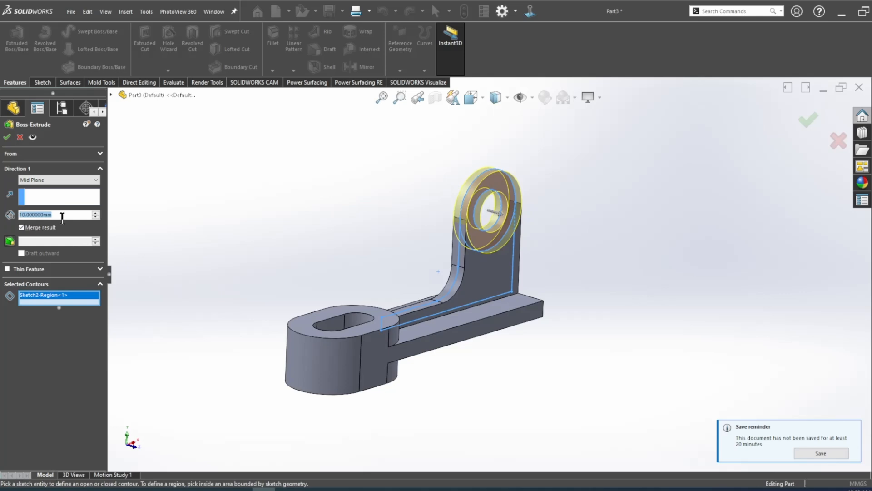
text(30)
key(Return)
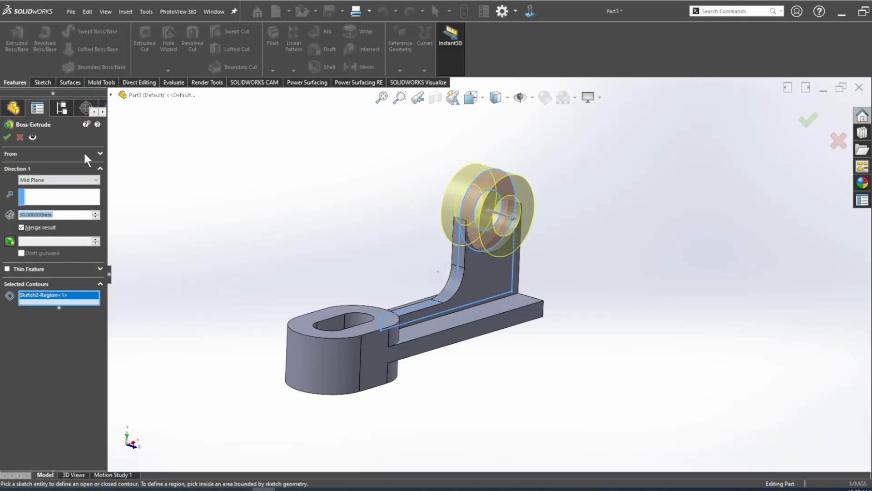
click(5, 136)
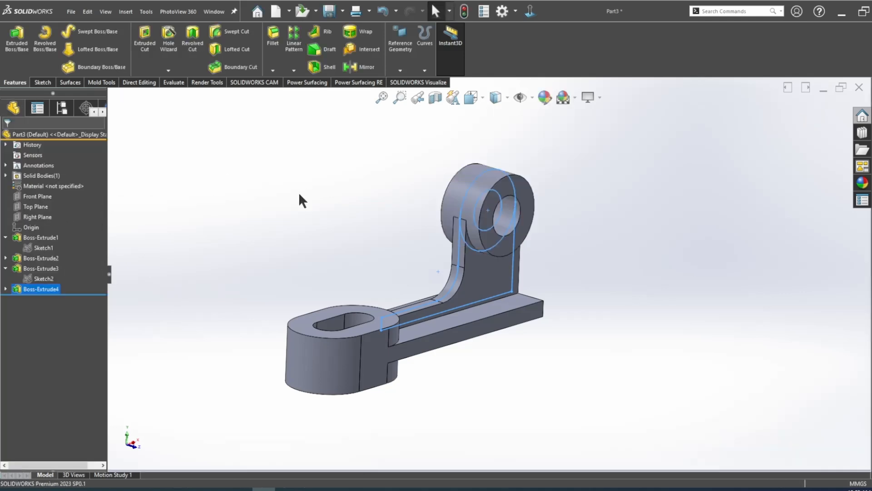
Inspect the bracket from several angles and compare it with the mechanical.jpg reference drawing.
scroll(503, 272, up, 4)
middle_drag(503, 271, 438, 321)
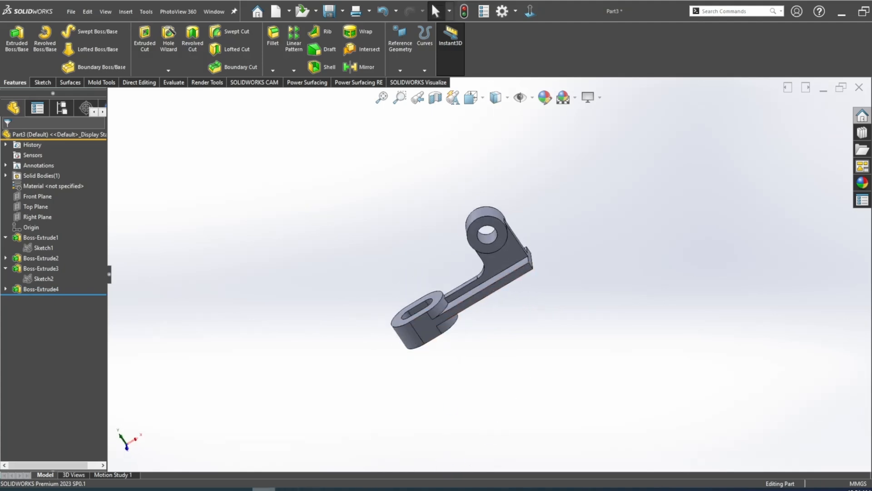
click(286, 489)
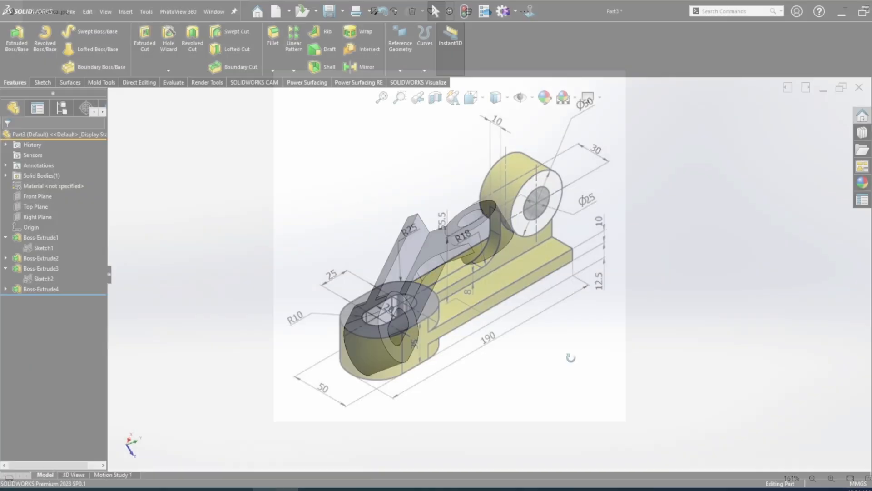
middle_drag(571, 356, 490, 305)
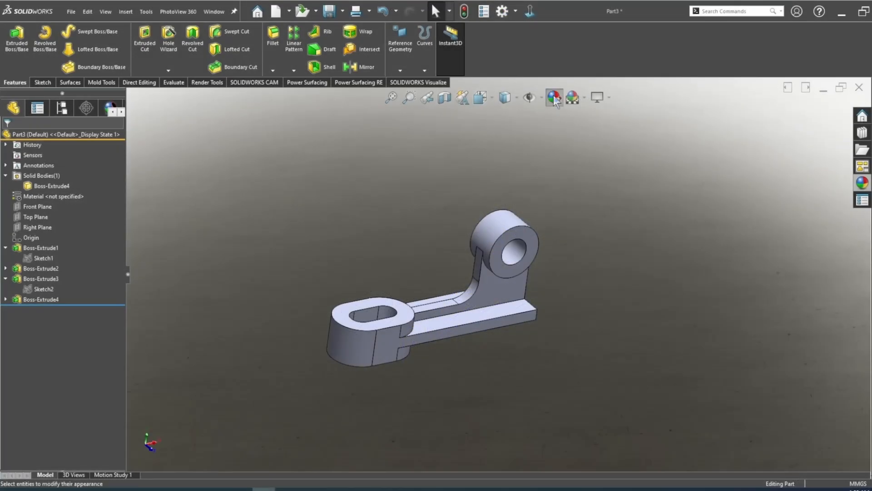
Color the whole bracket dark yellow with RGB values 192, 192, 0.
click(554, 97)
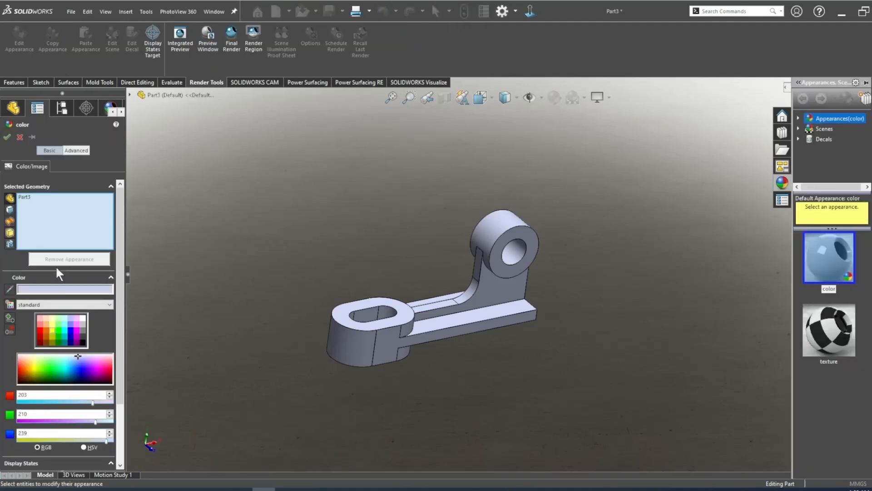
click(54, 333)
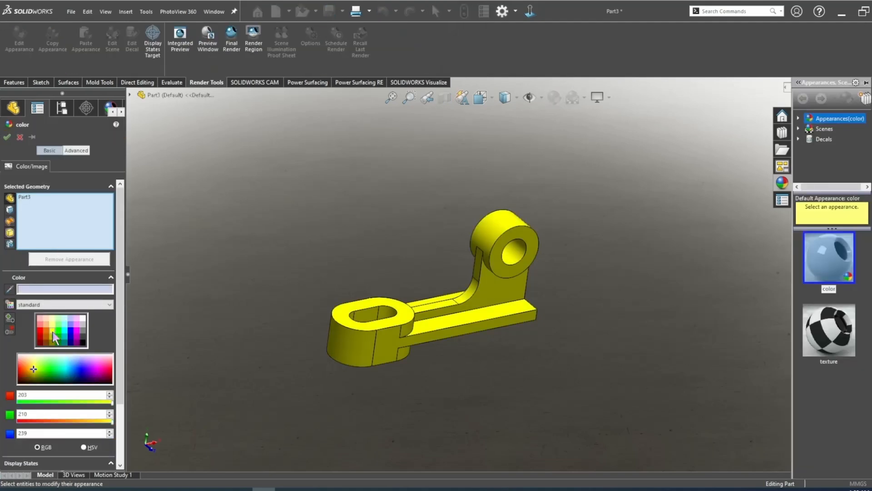
scroll(403, 333, down, 2)
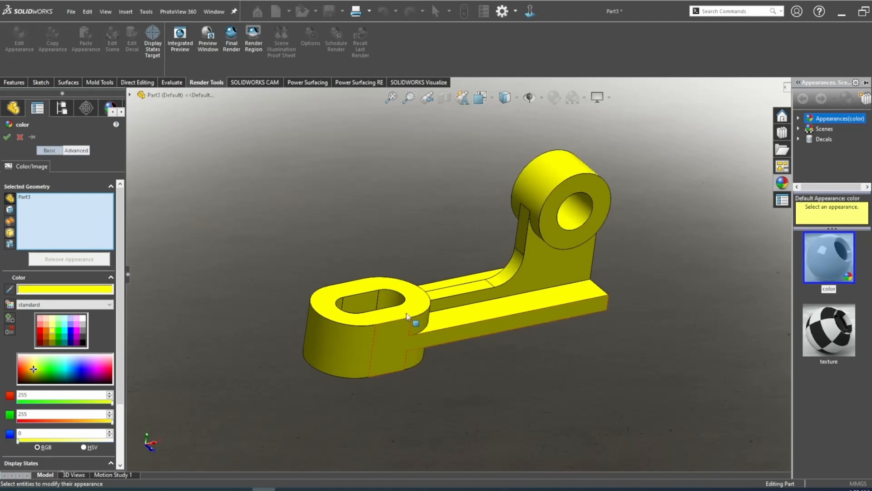
middle_drag(413, 321, 323, 345)
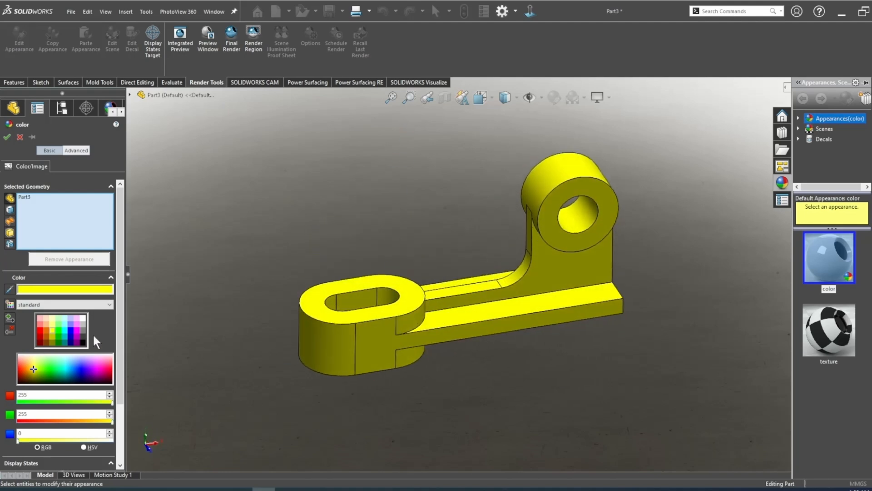
click(54, 336)
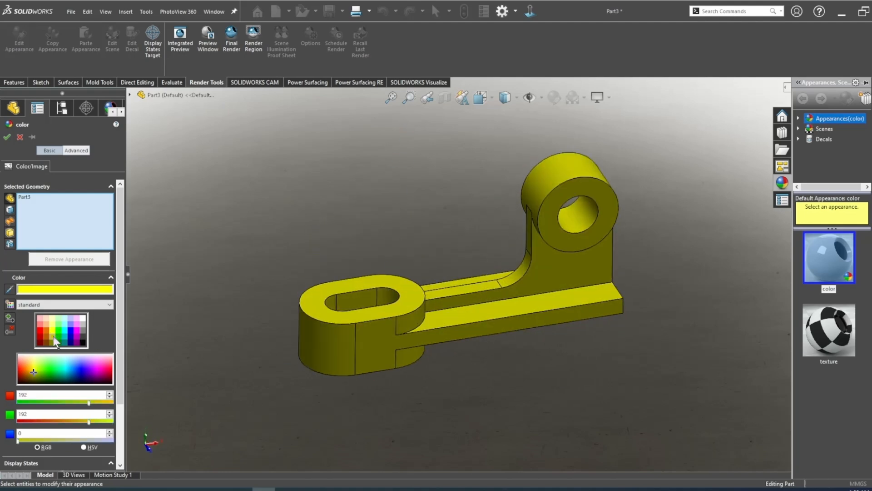
middle_drag(365, 243, 360, 303)
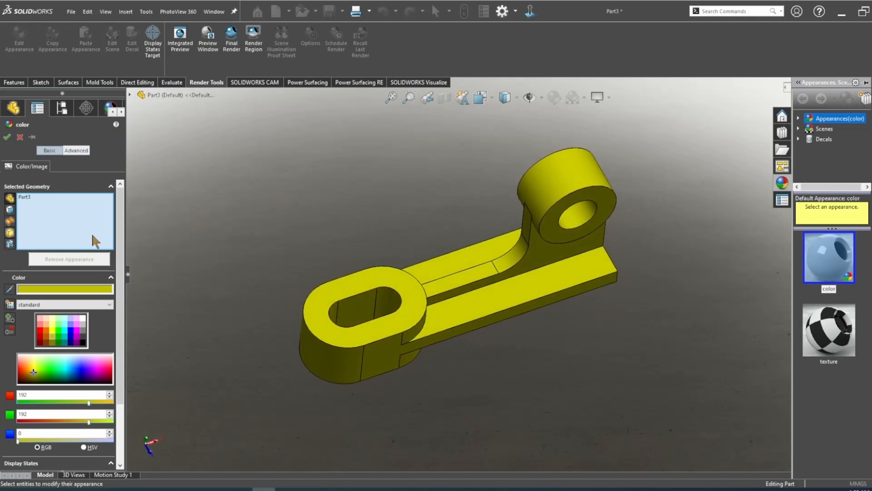
click(7, 137)
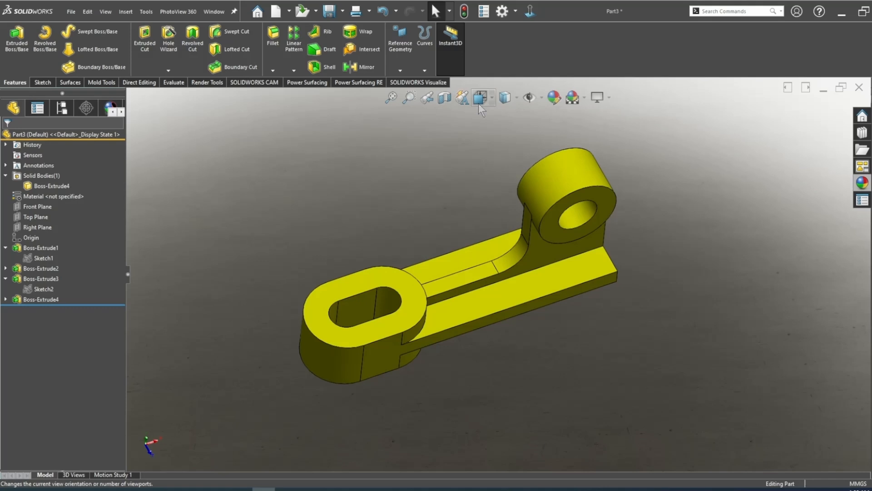
Check the mechanical.jpg reference colors, choose white (RGB 255, 255, 255) for a new appearance, and clear the whole part from its selection.
click(554, 98)
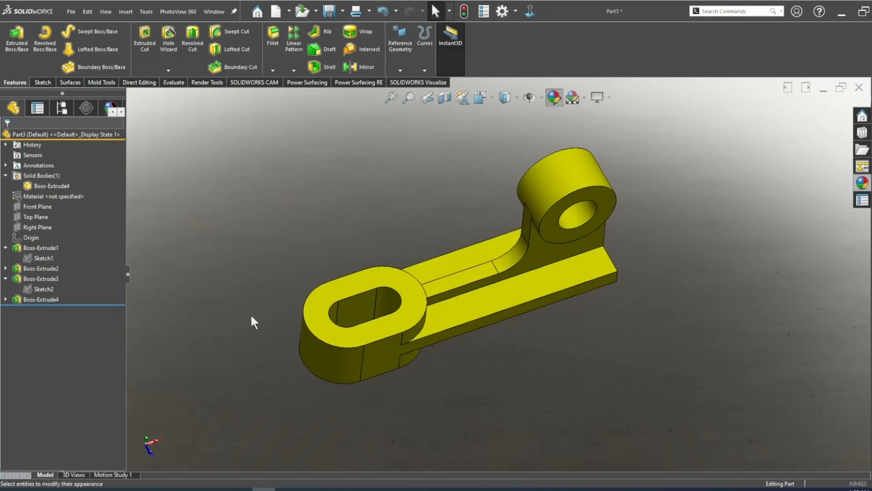
click(286, 490)
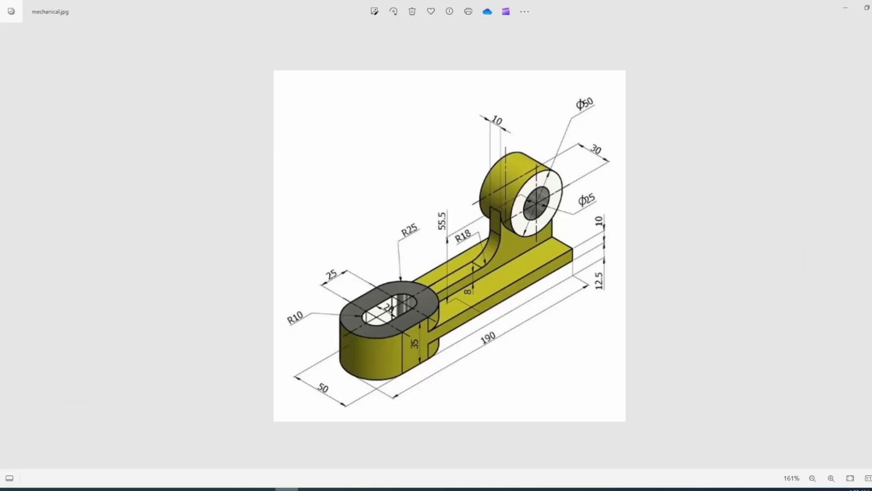
click(264, 489)
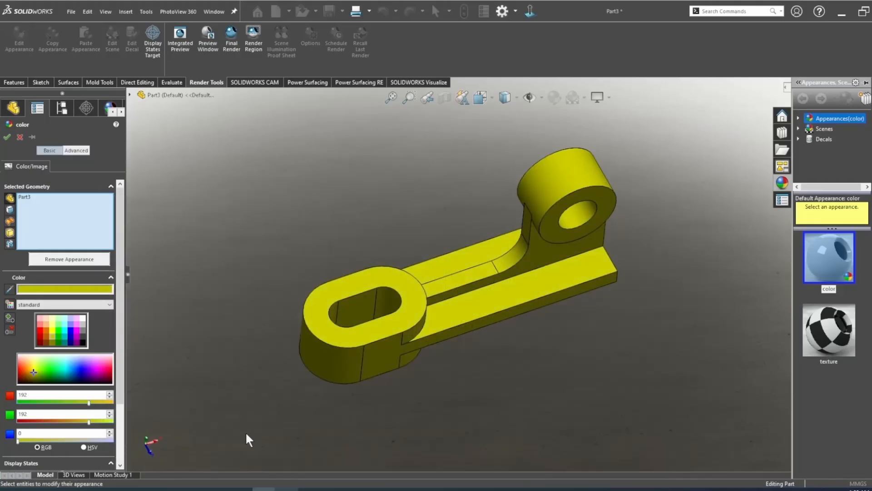
click(83, 318)
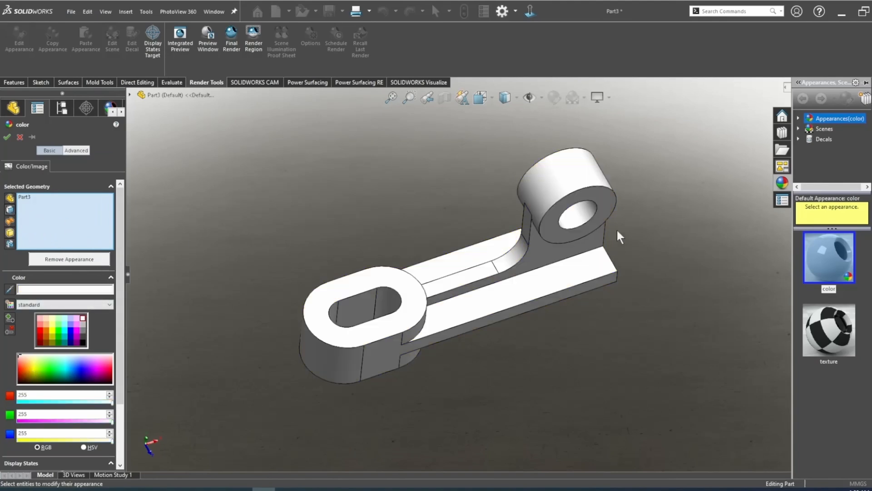
right_click(46, 214)
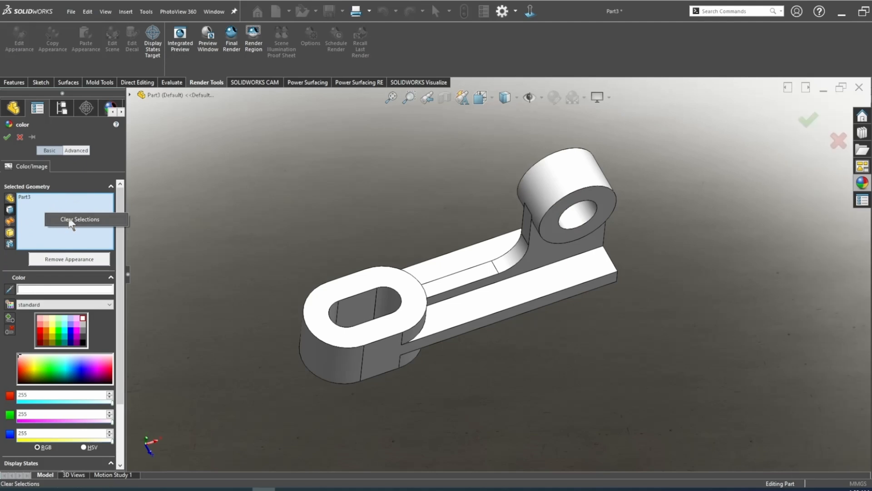
click(57, 218)
Apply the white appearance to both annular end faces and the bore of the round boss.
click(604, 200)
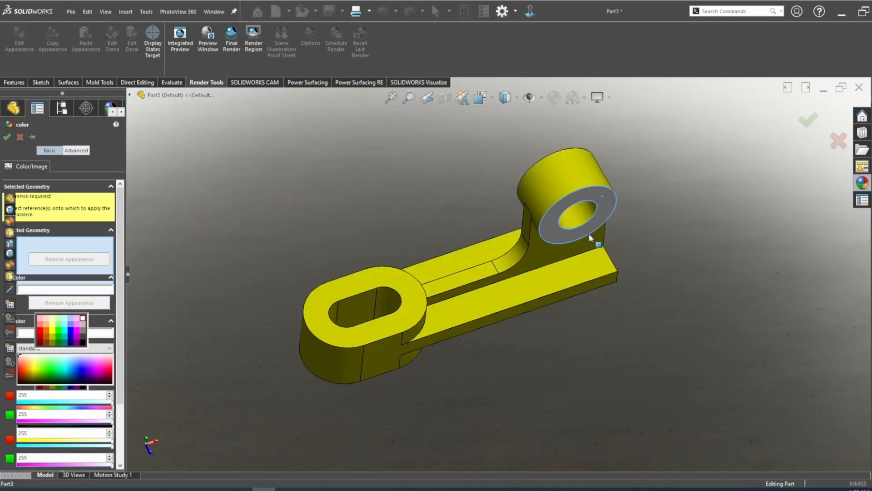
middle_drag(589, 233, 505, 200)
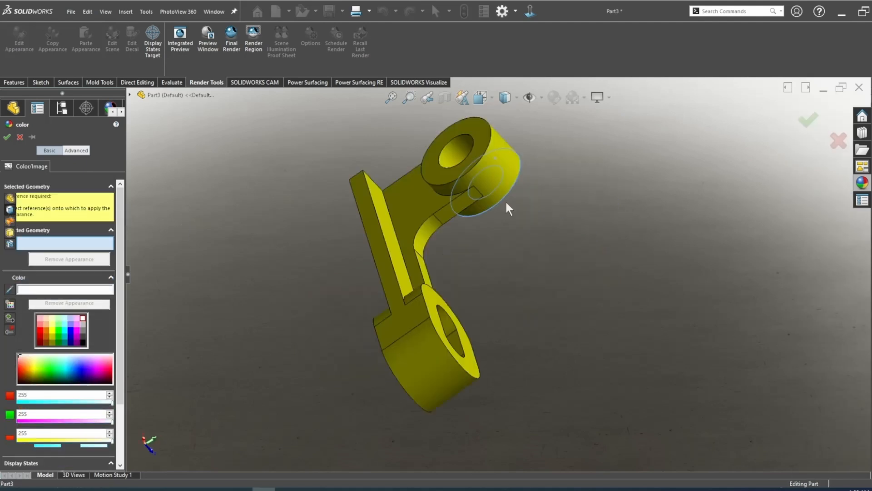
click(471, 128)
middle_drag(516, 316, 444, 311)
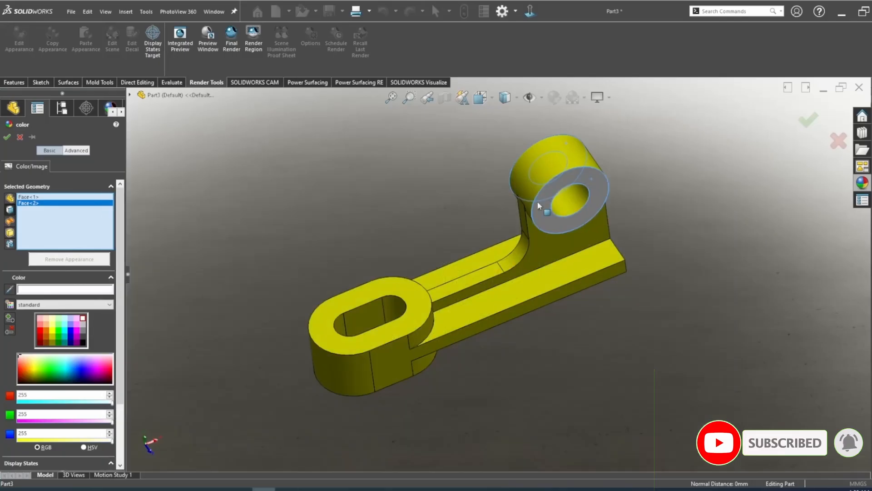
click(576, 199)
Apply the white appearance to the slotted boss's upper face, the slot's inner walls and the boss's underside.
click(415, 294)
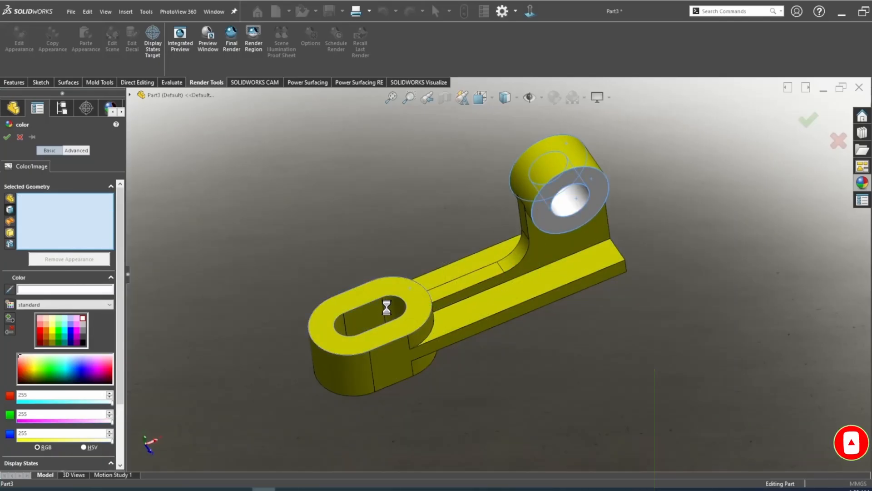
middle_drag(396, 329, 412, 337)
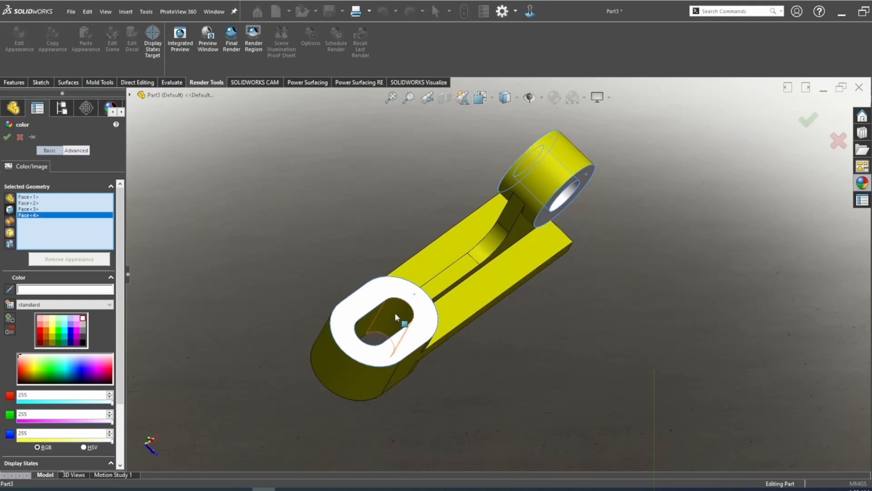
right_click(395, 312)
click(434, 412)
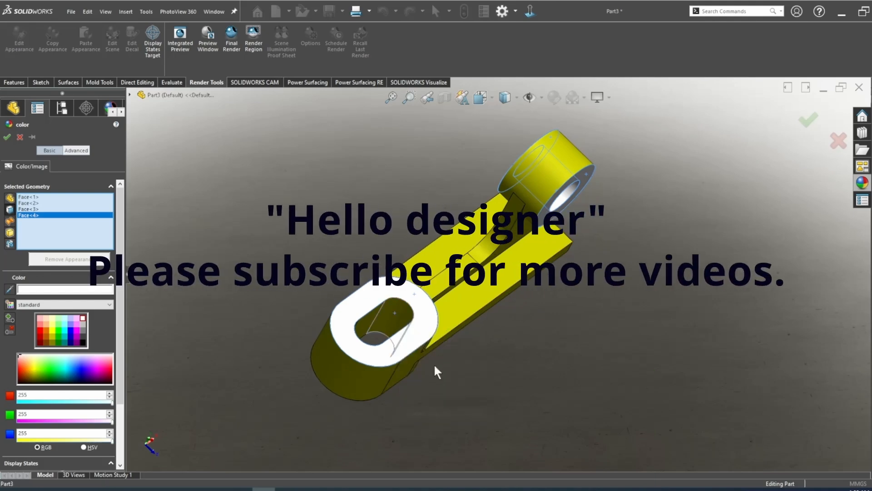
middle_drag(415, 335, 346, 258)
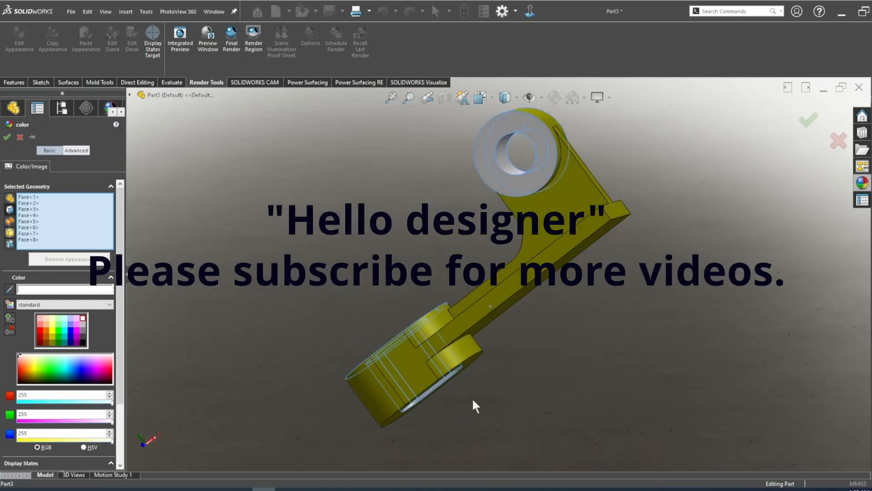
middle_drag(473, 401, 455, 326)
key(Return)
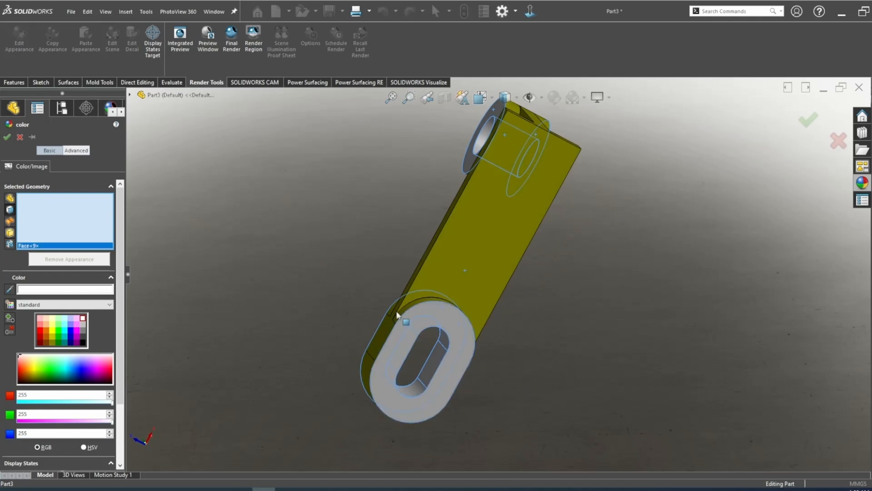